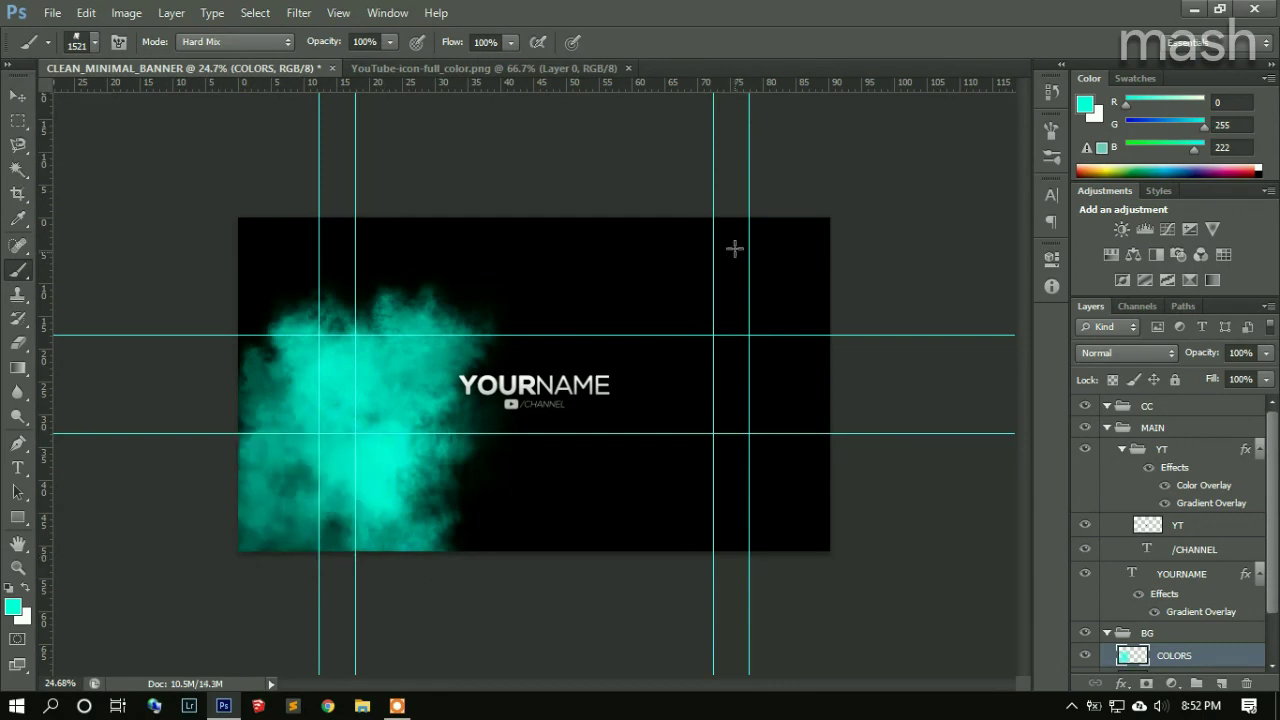
Step: Stamp cyan smoke clouds on the right side of the banner, retrying placements
left_click(829, 229)
key("ctrl+z")
left_click(813, 300)
key("ctrl+z")
left_click(771, 289)
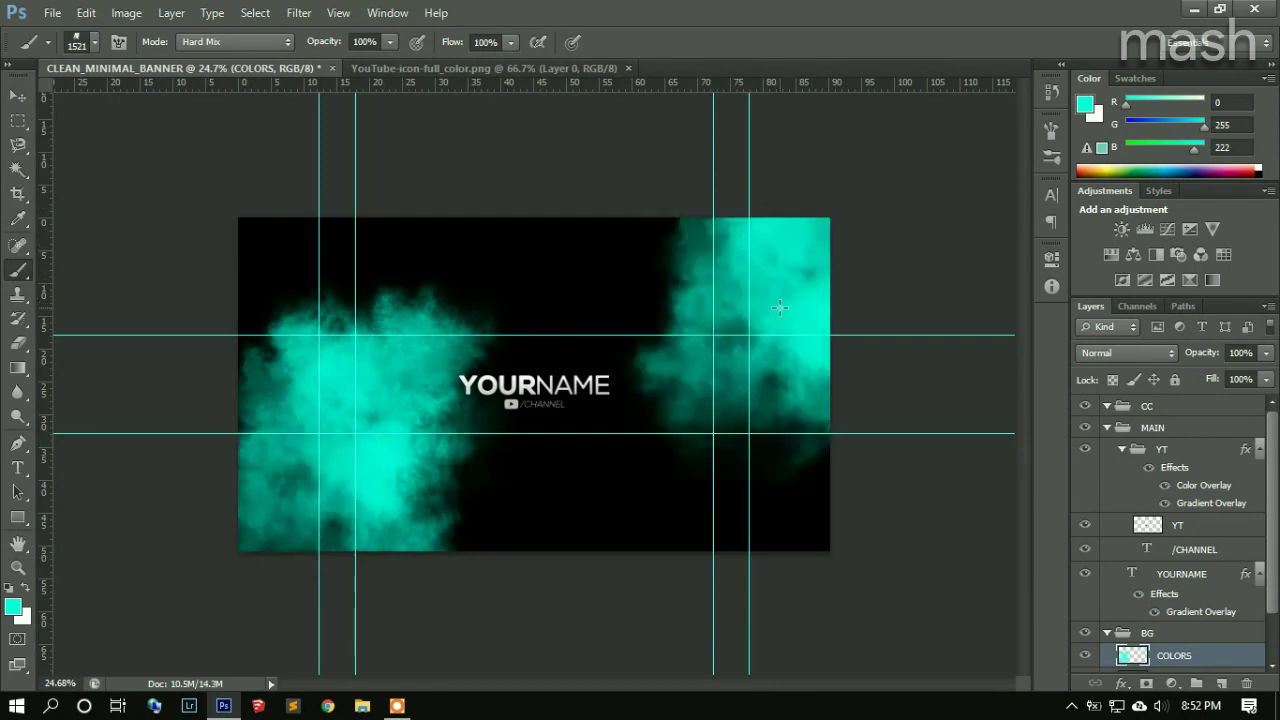
key("ctrl+z")
left_click(851, 336)
Step: Change the foreground paint colour from cyan to orange
left_click(22, 609)
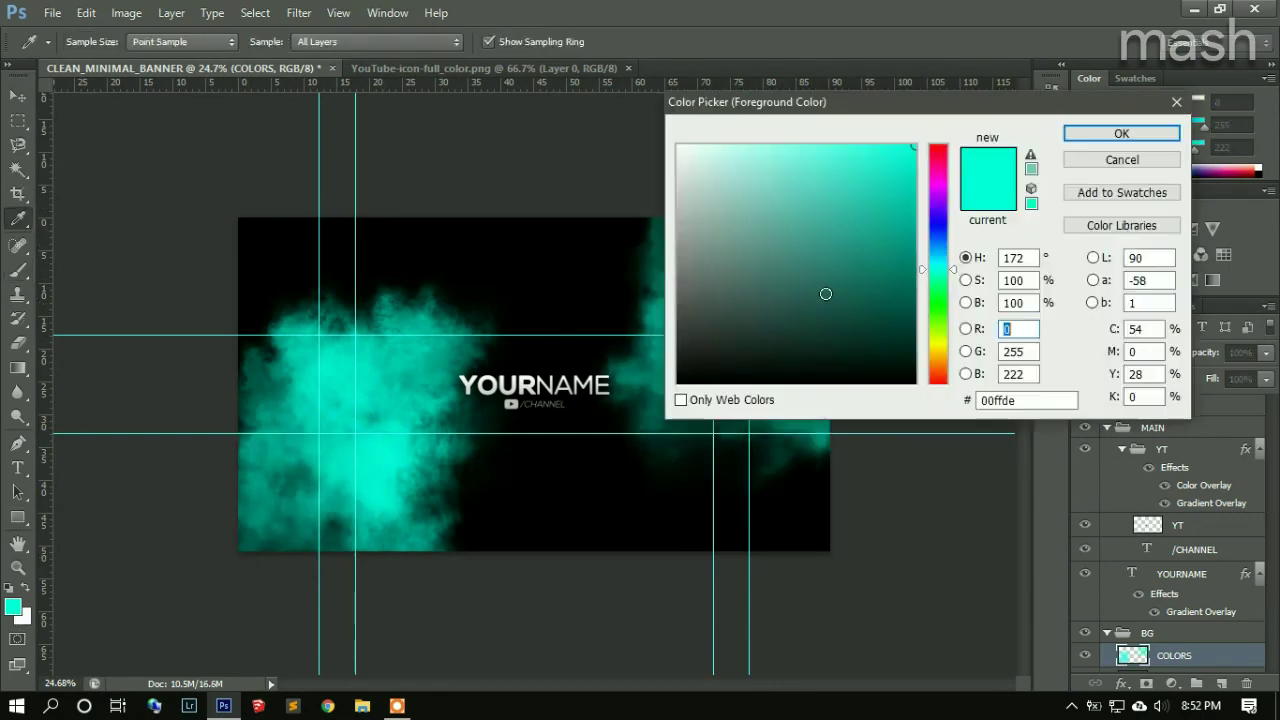
left_click_drag(945, 366, 945, 366)
left_click(1121, 133)
left_click(318, 215)
Step: Try orange cloud stamps around the top left, undoing each placement
key("ctrl+z")
left_click(386, 251)
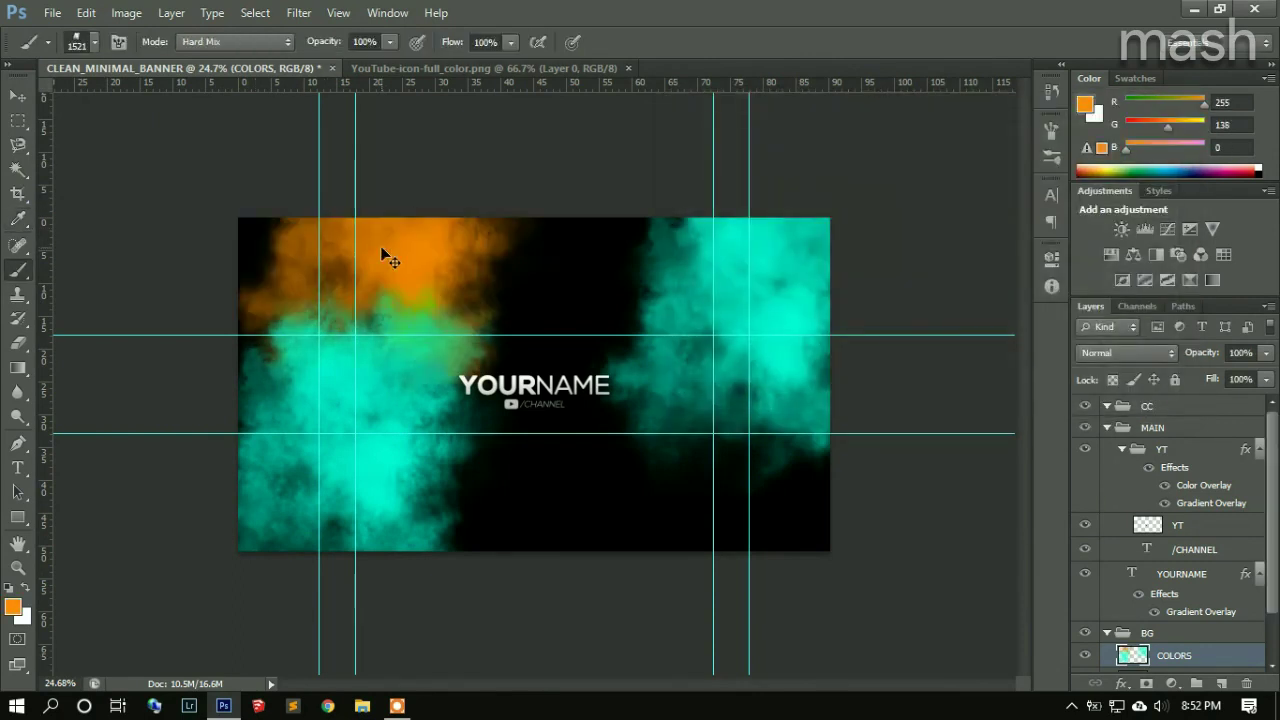
key("ctrl+z")
left_click(384, 303)
key("ctrl+z")
left_click(309, 290)
key("ctrl+z")
Step: Place orange clouds at the bottom centre and top left of the banner
left_click(591, 541)
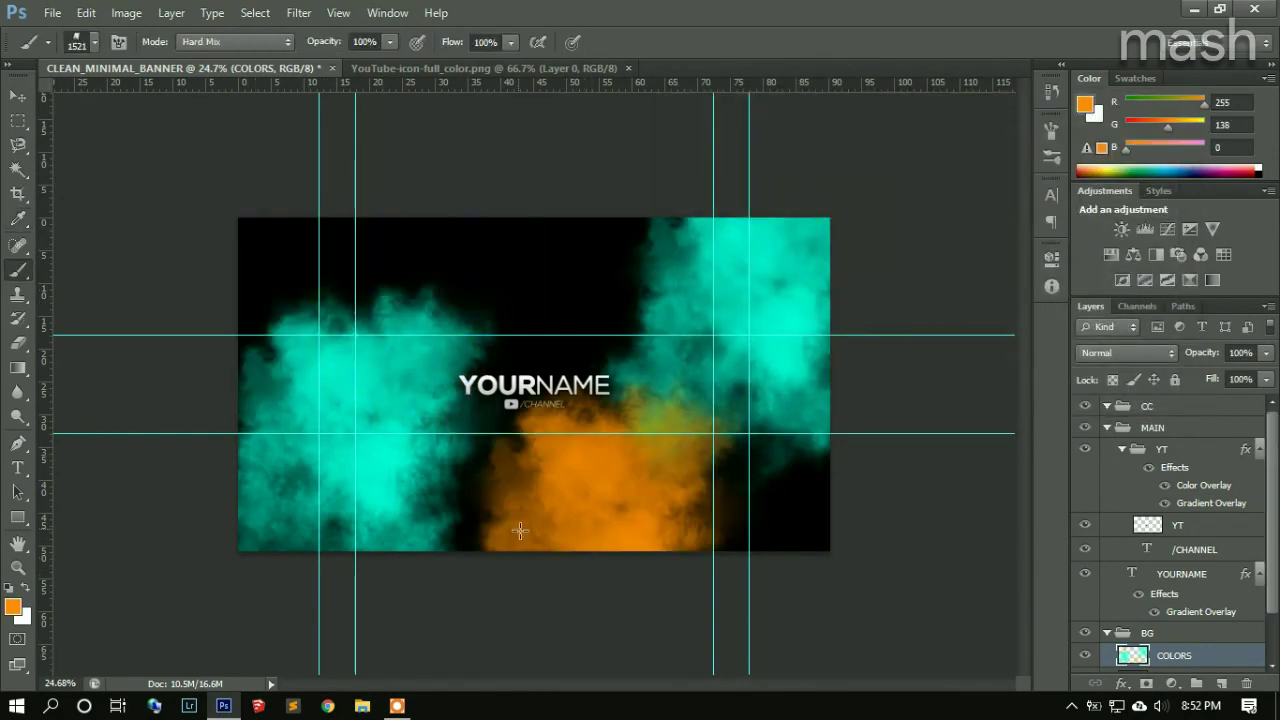
key("ctrl+z")
left_click(520, 530)
key("ctrl+z")
left_click(557, 559)
left_click(536, 206)
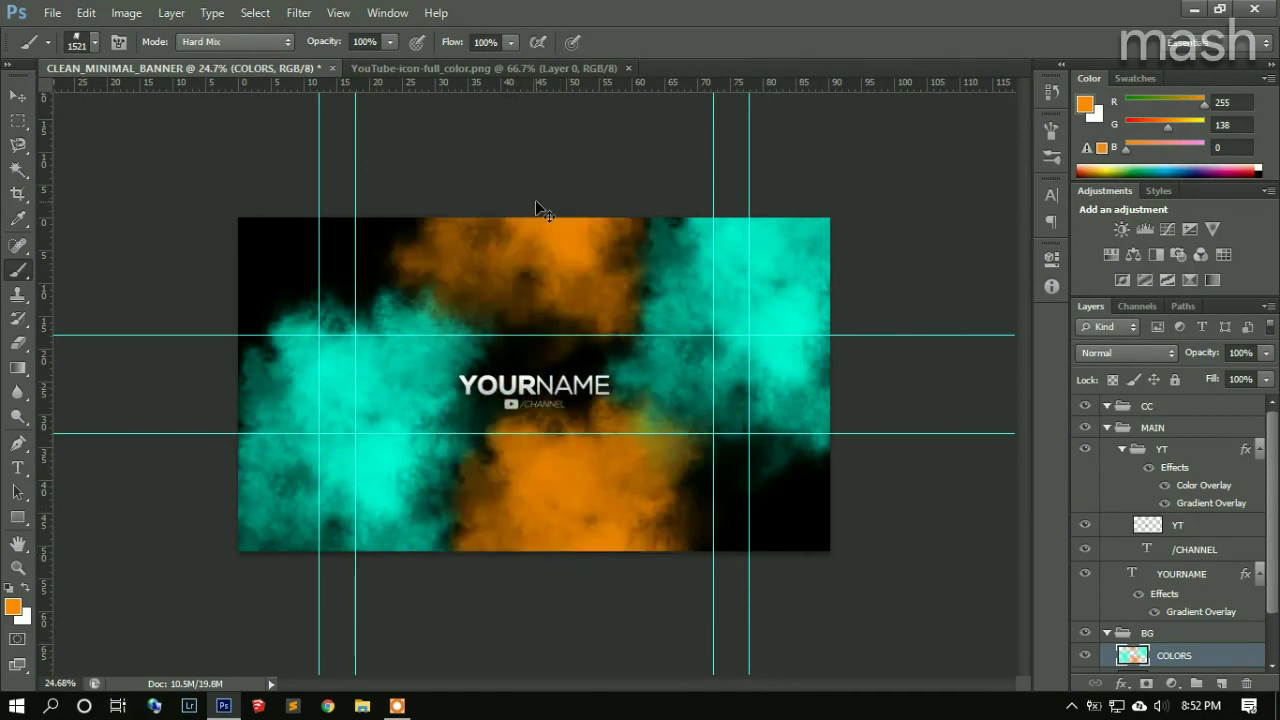
key("ctrl+z")
left_click(213, 264)
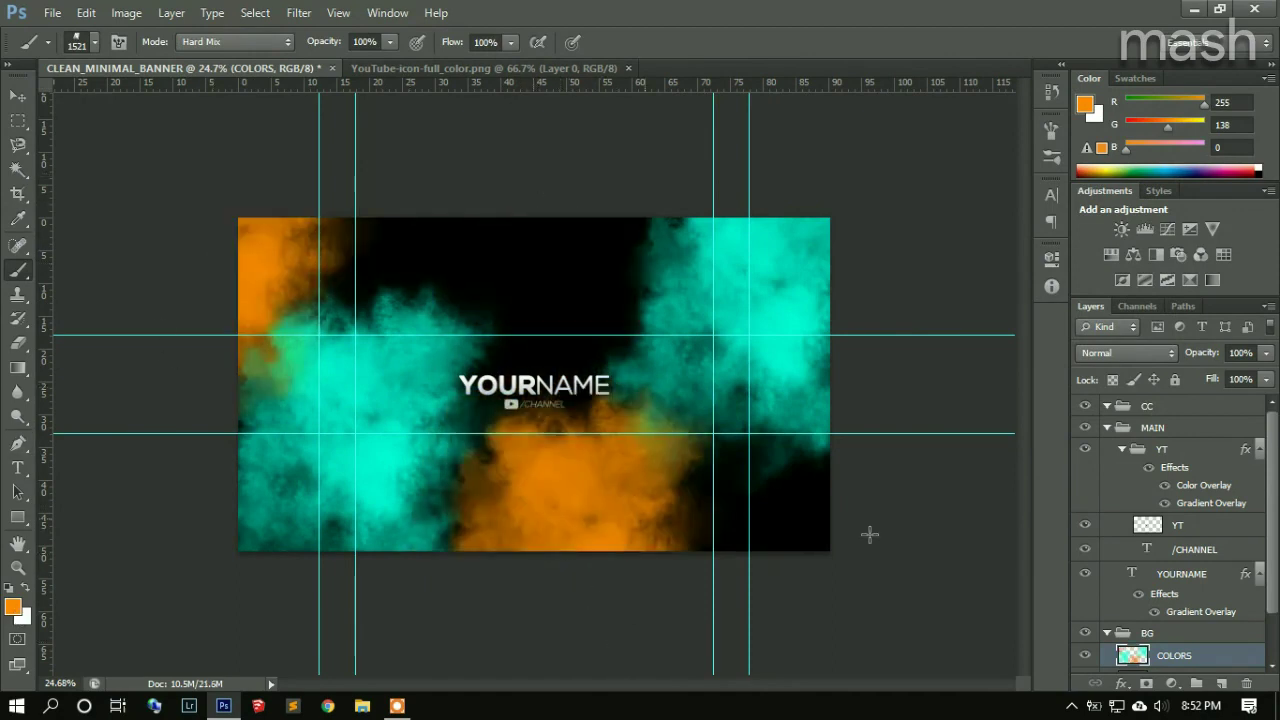
Step: Switch to red and stamp red clouds at the bottom right and top left
left_click(12, 606)
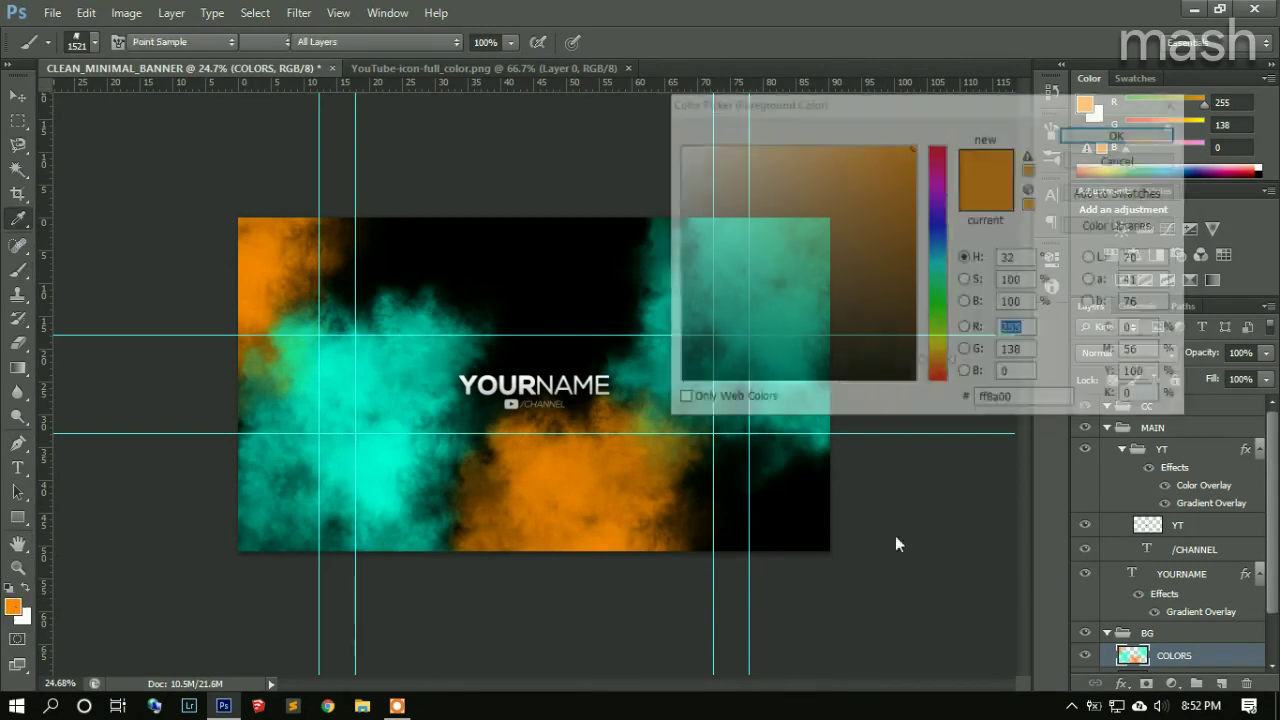
left_click(935, 382)
left_click(1123, 157)
left_click(789, 545)
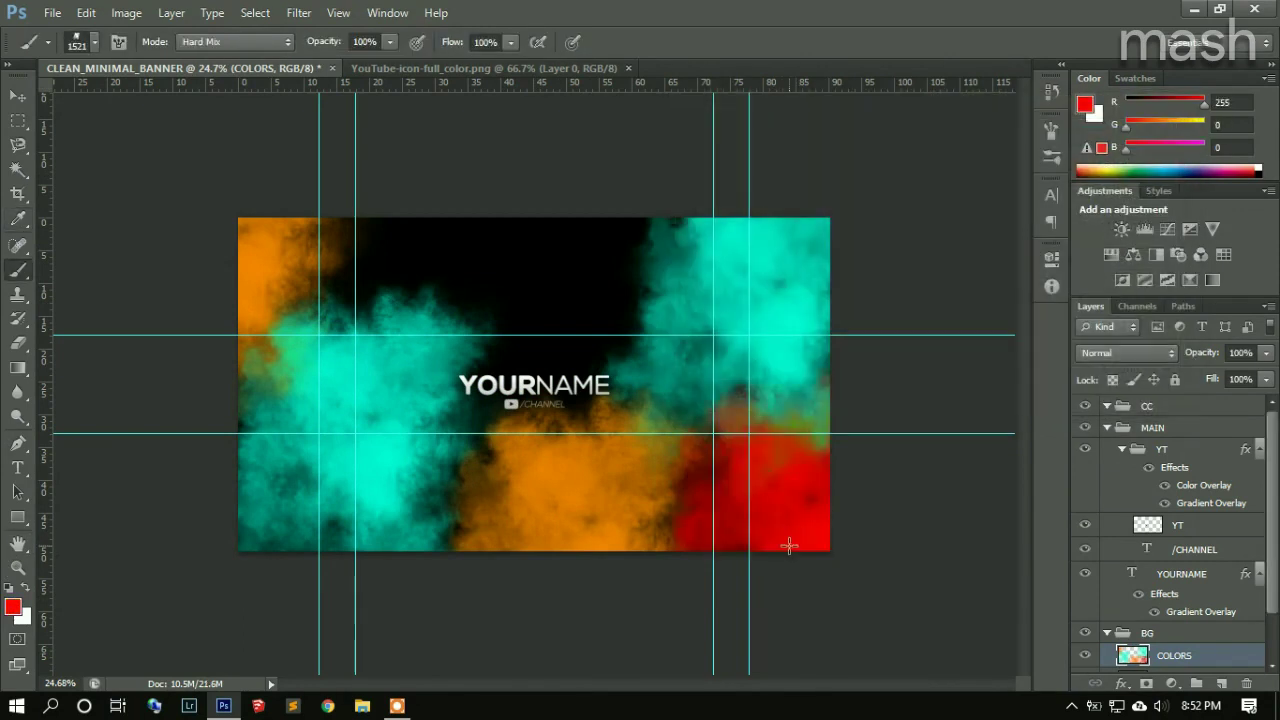
left_click(548, 260)
key("ctrl+z")
left_click(398, 240)
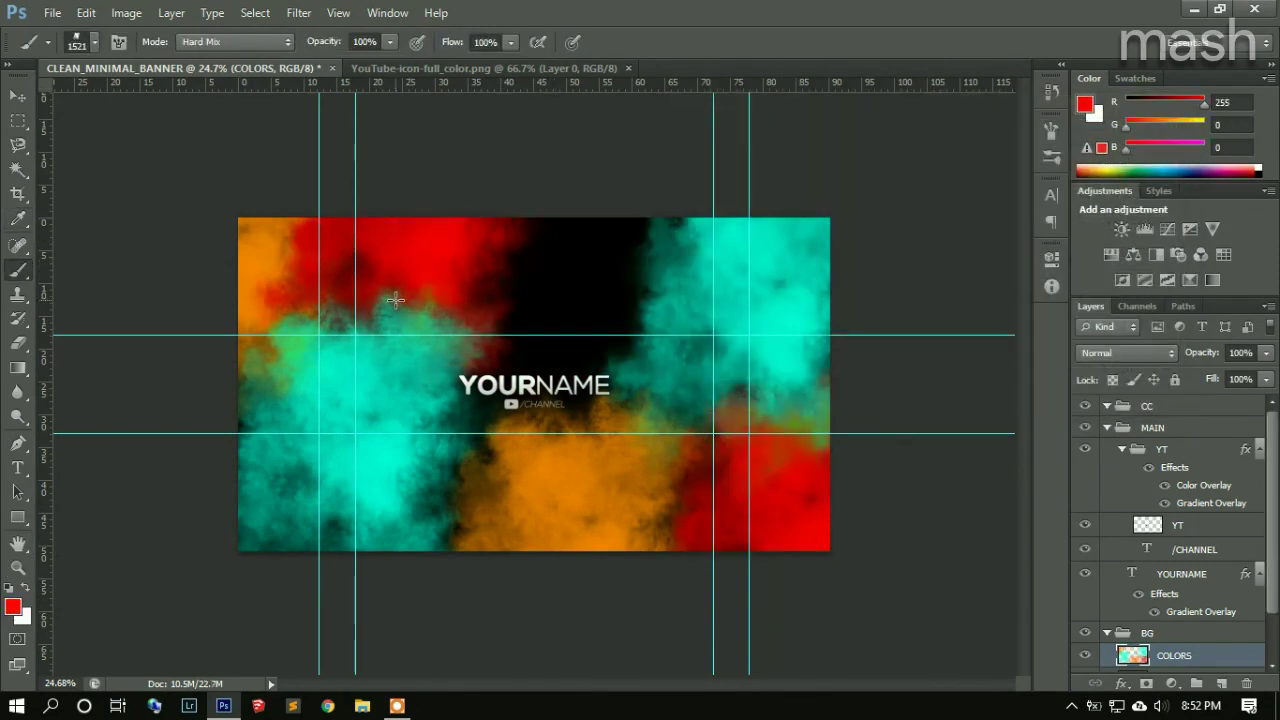
Step: Set the foreground colour back to black and return to the Brush tool
scroll(549, 340, "up", 2)
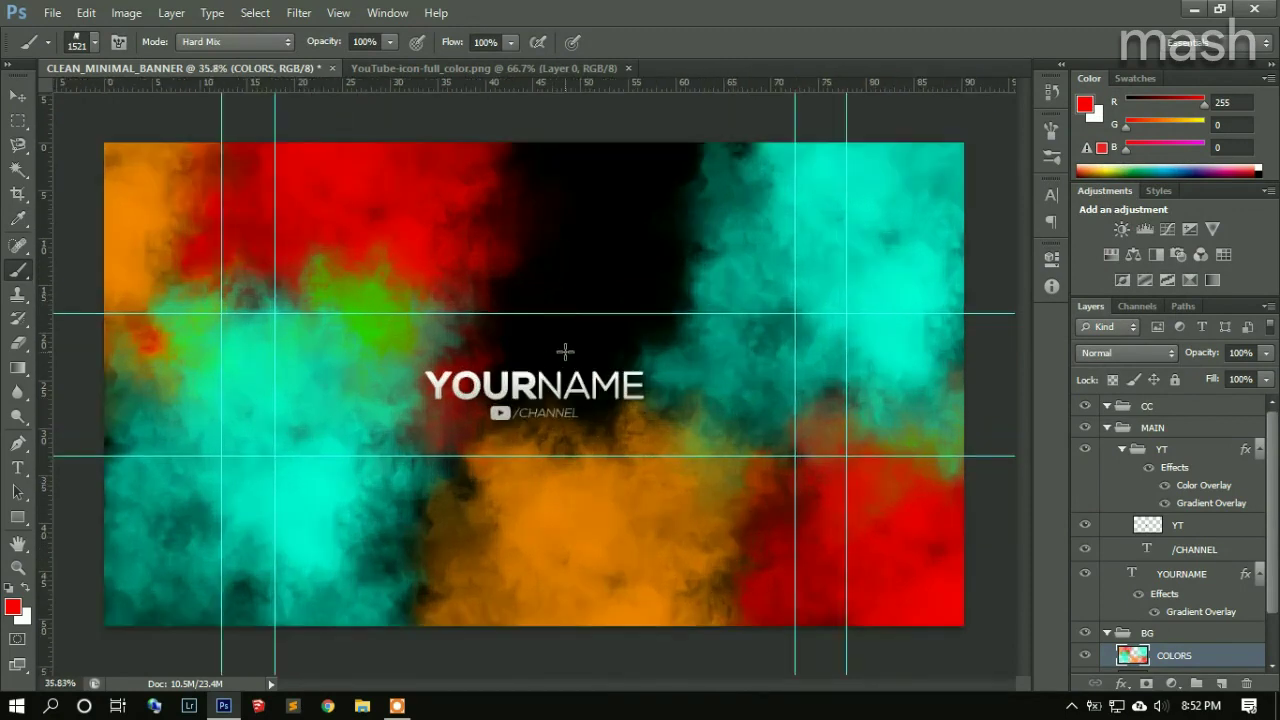
scroll(565, 351, "up", 1)
left_click(12, 607)
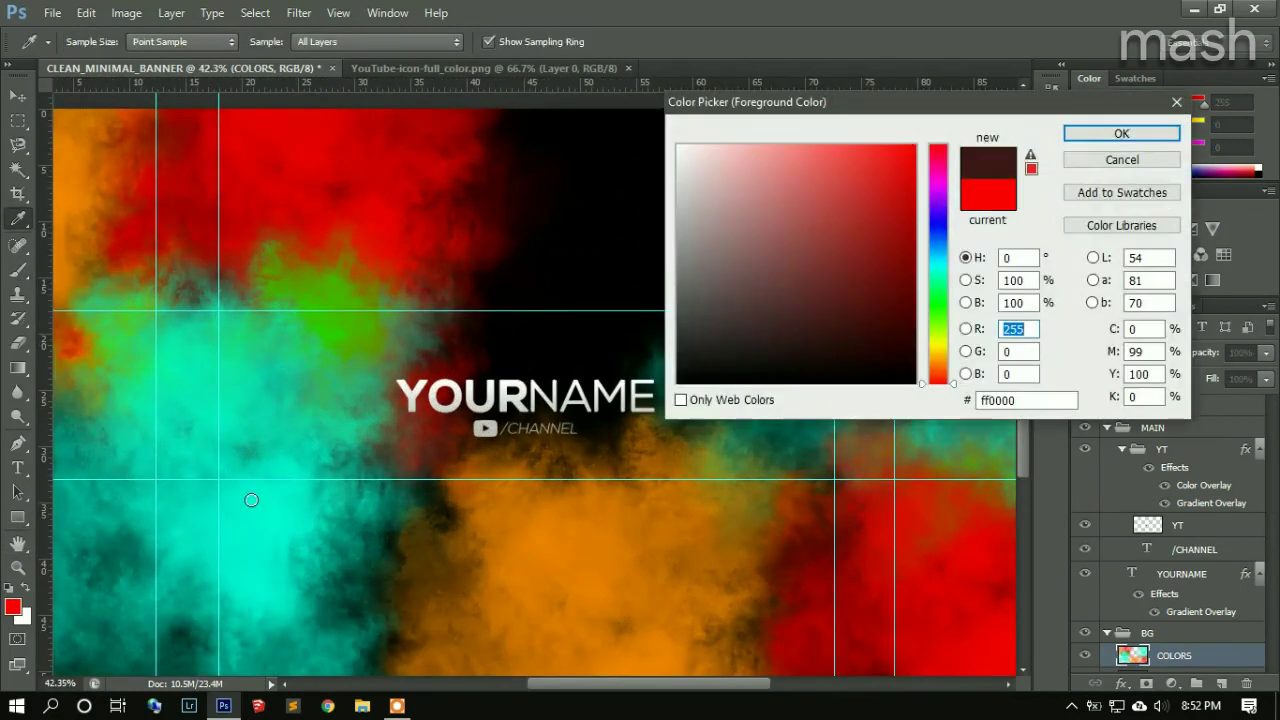
type("0")
left_click(1121, 133)
key("b")
scroll(543, 363, "down", 2)
Step: Pick the 2500 px cloud brush and dab black over the clouds to blend colours
left_click(85, 42)
scroll(170, 252, "down", 5)
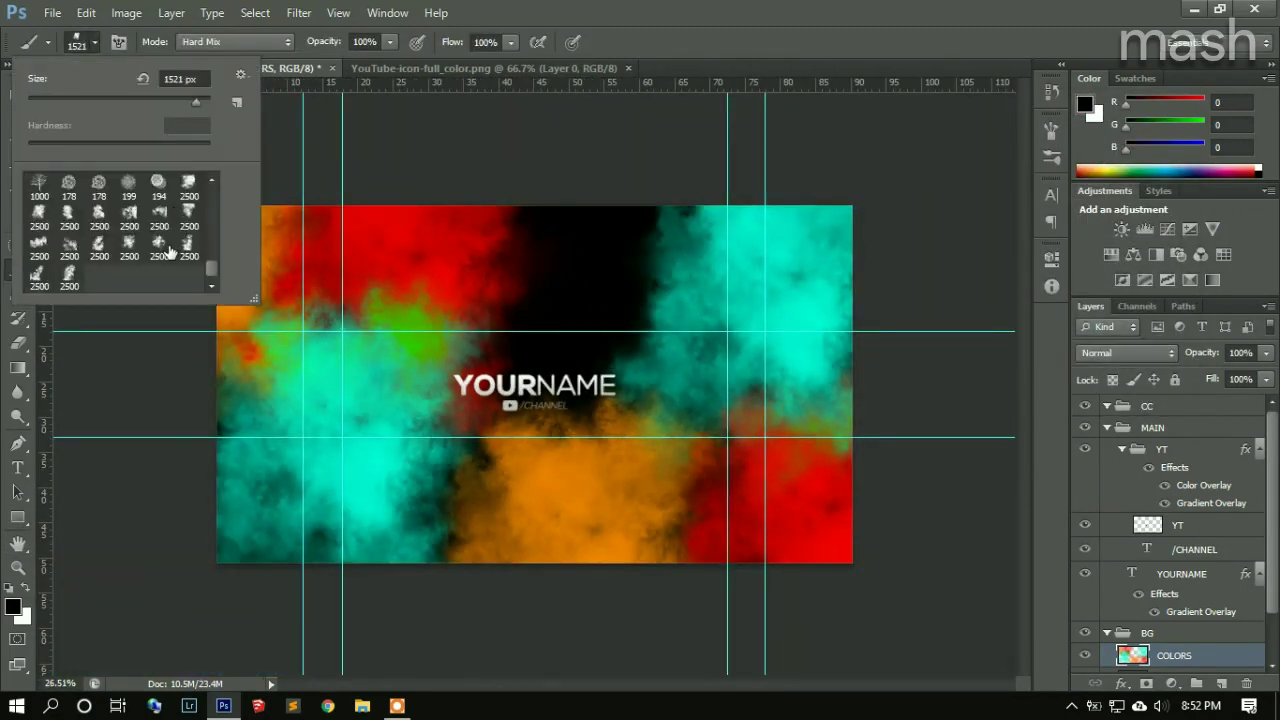
scroll(155, 210, "up", 1)
left_click(159, 232)
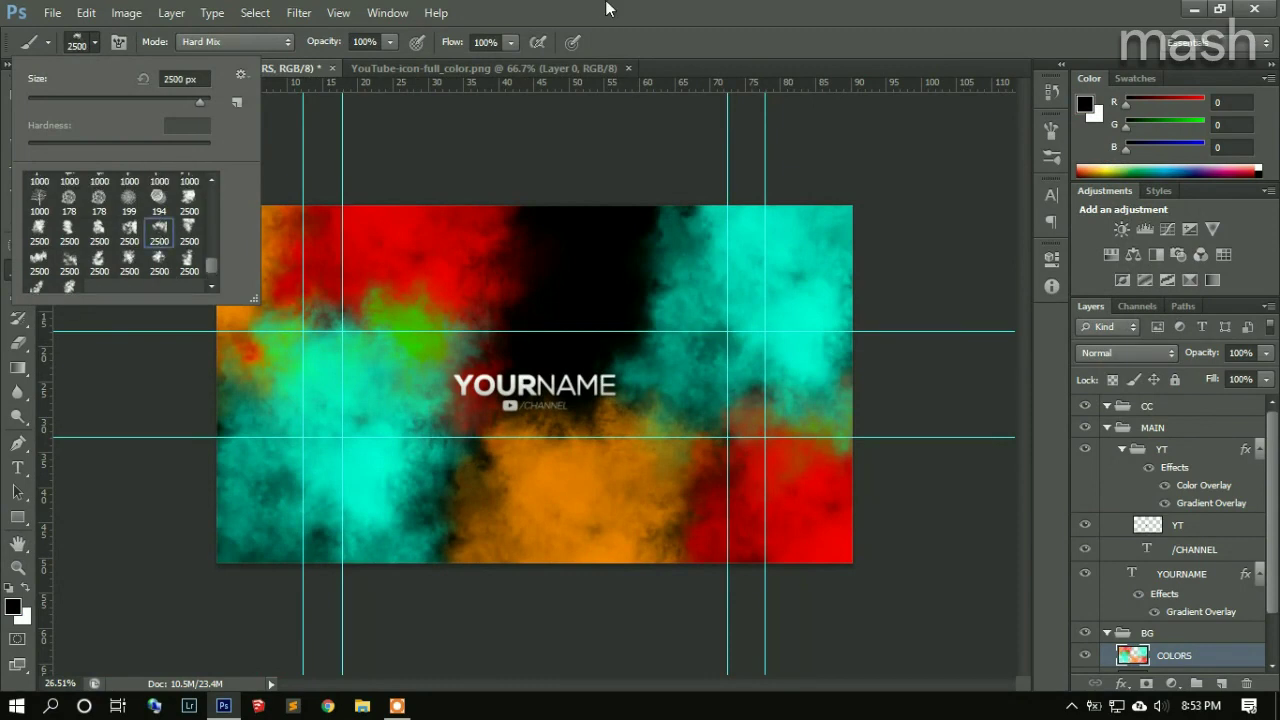
left_click(450, 495)
left_click(450, 500)
left_click(459, 412)
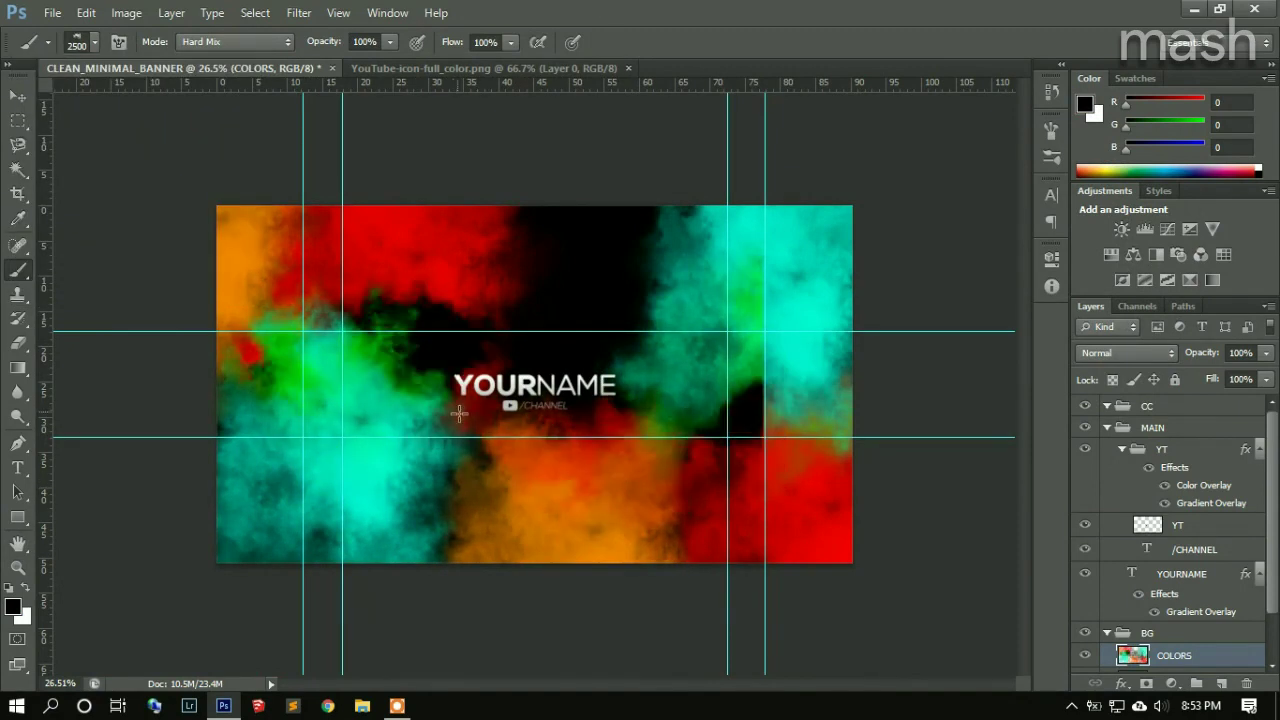
Step: Switch to white, try a white dab on the banner, and undo it
scroll(540, 380, "up", 2)
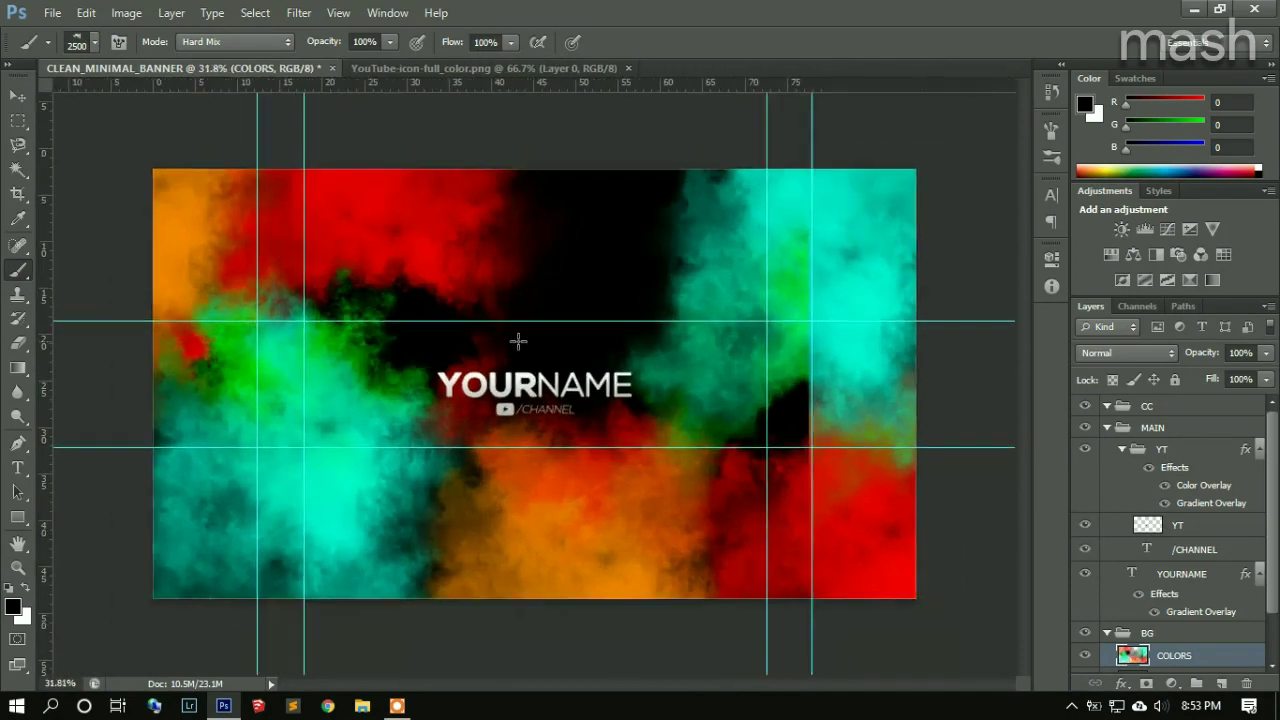
scroll(517, 260, "down", 1)
left_click(12, 606)
left_click(679, 147)
left_click(1095, 128)
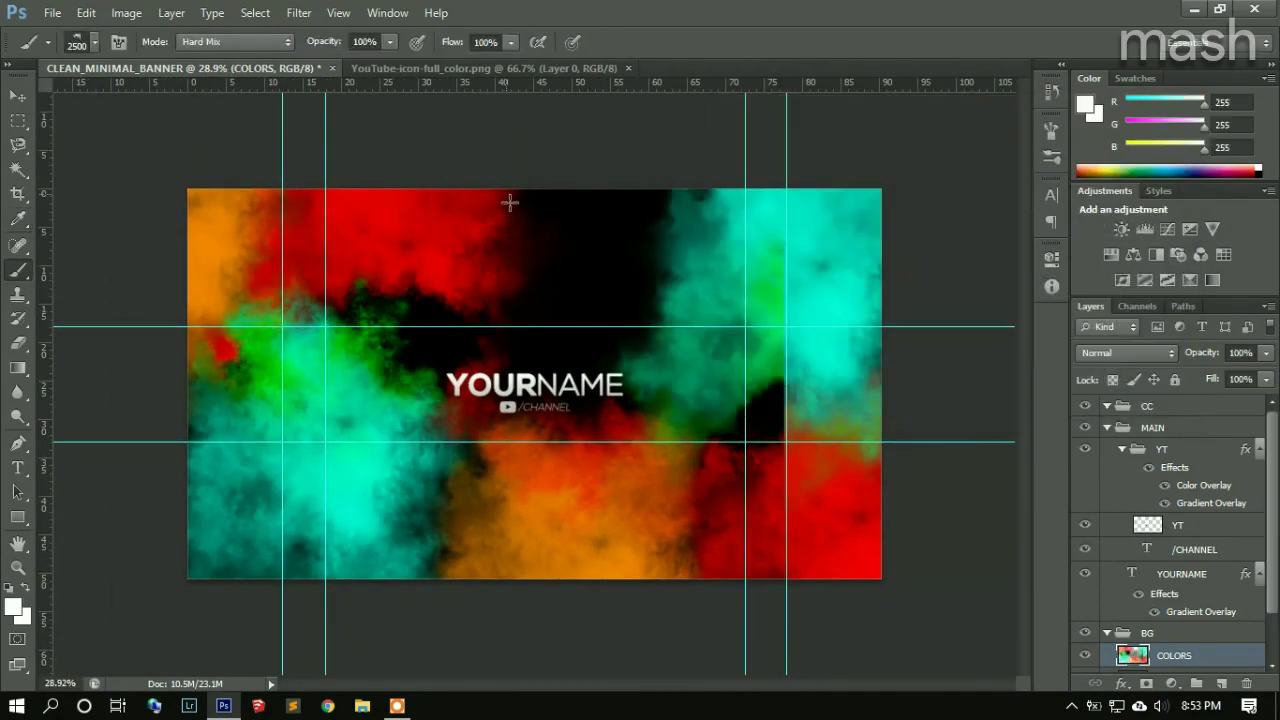
left_click(531, 249)
key("ctrl+z")
Step: Check the brush settings, test a large soft white patch, and undo it
left_click(82, 42)
scroll(535, 384, "up", 2)
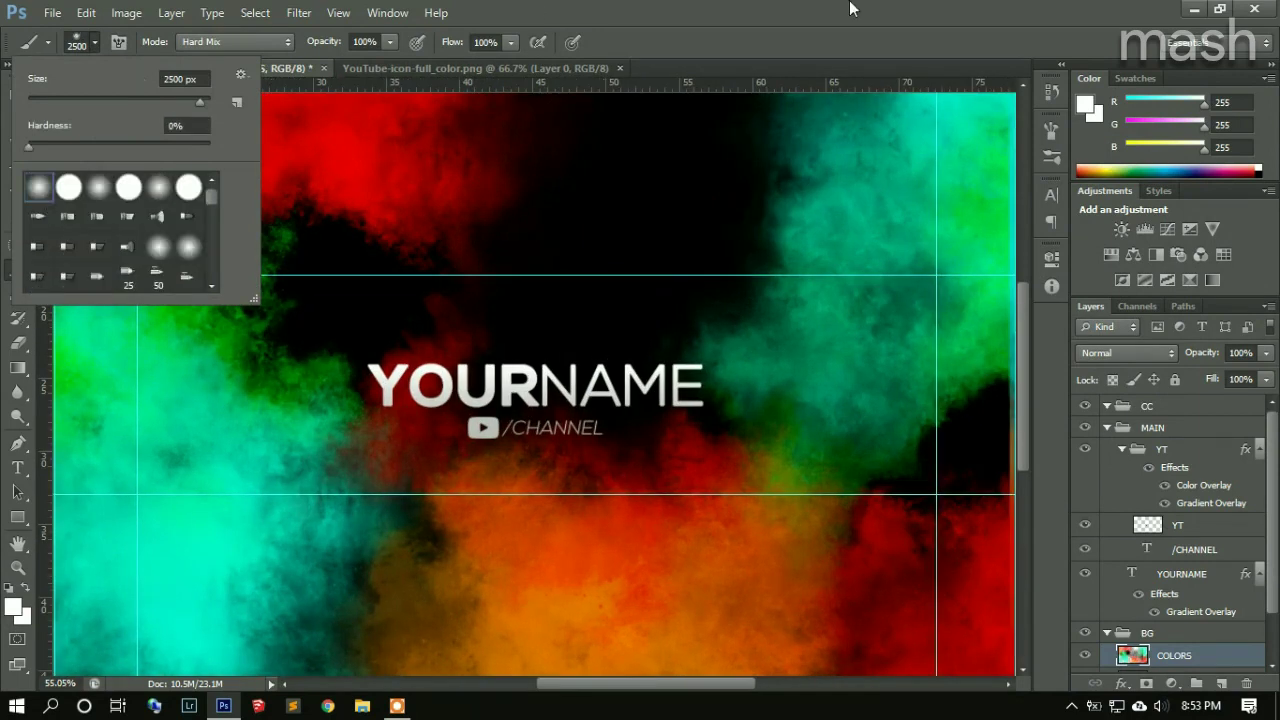
scroll(540, 280, "down", 2)
scroll(540, 266, "up", 1)
scroll(499, 176, "down", 1)
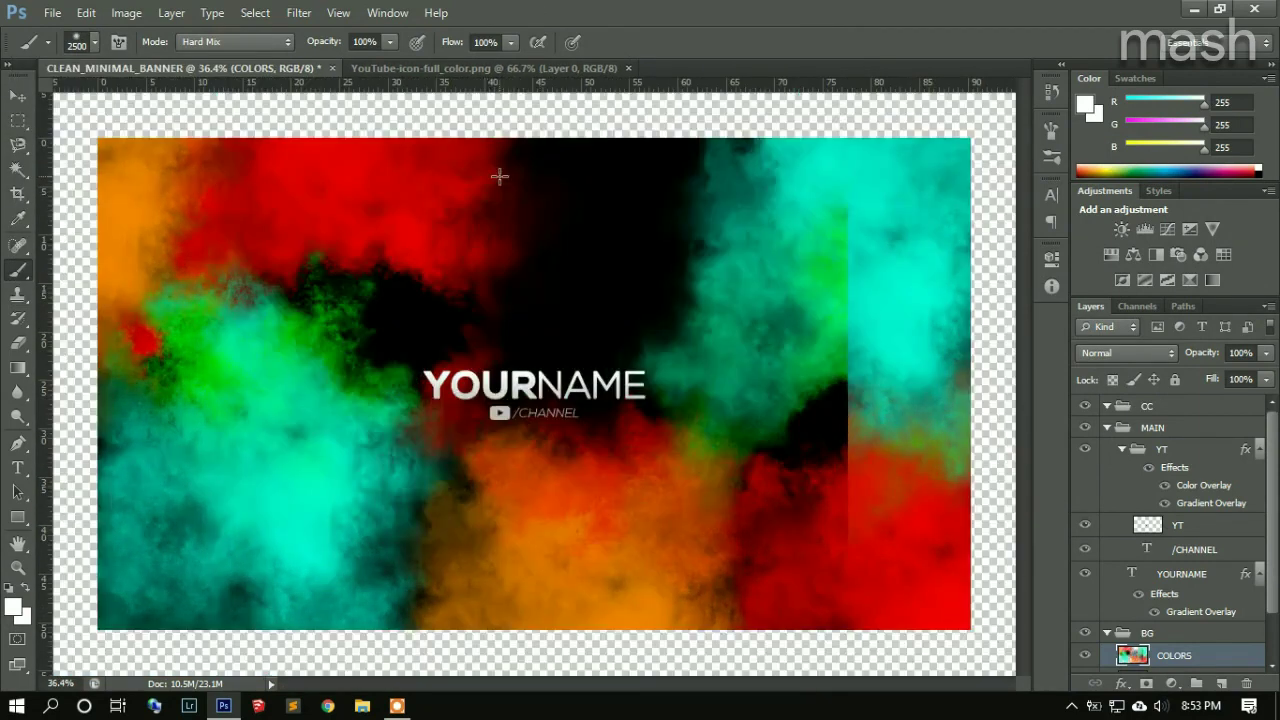
left_click(499, 176)
key("ctrl+z")
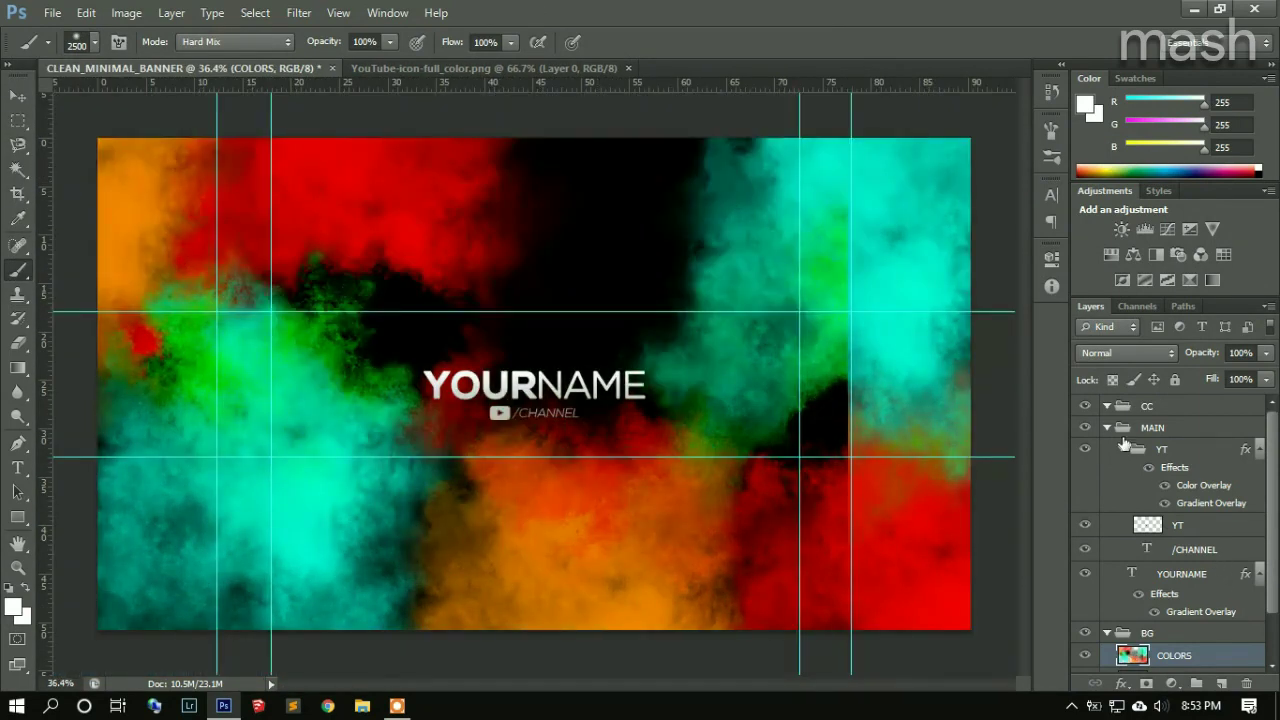
Step: Create a new layer in the CC group and test white and black dabs
left_click(1145, 406)
key("ctrl+shift+n")
key("Return")
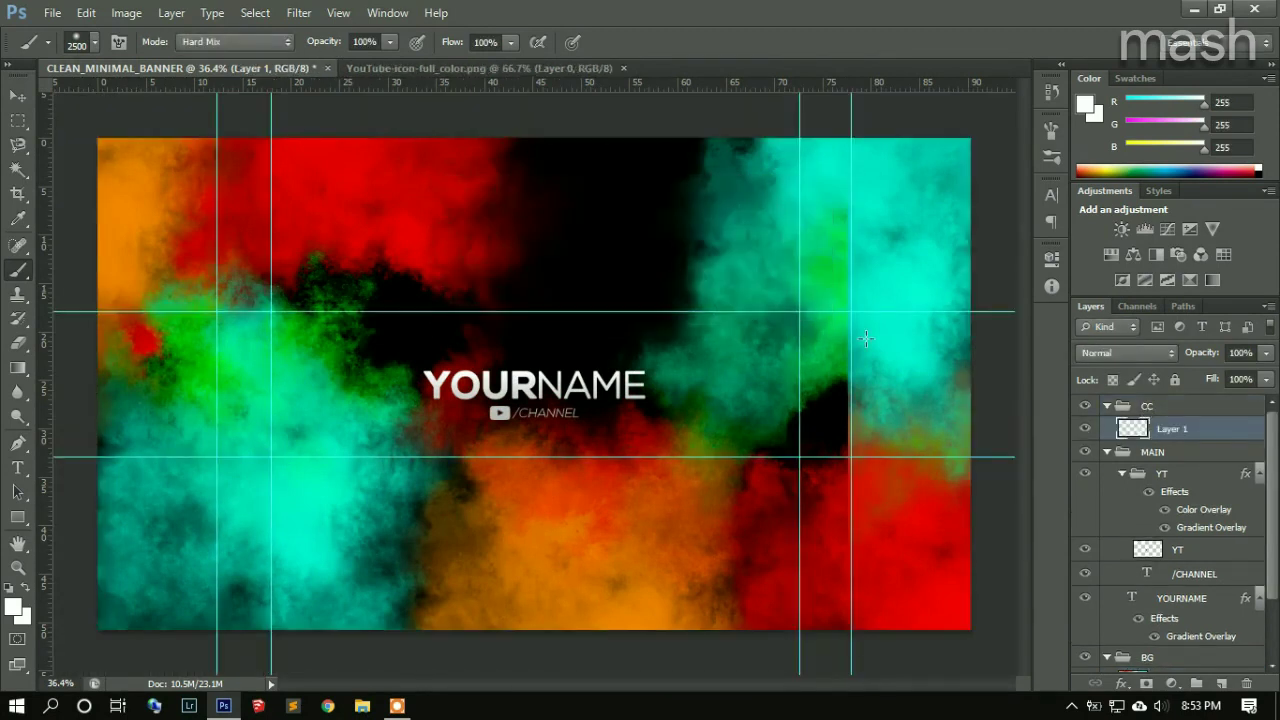
left_click(528, 122)
key("ctrl+z")
scroll(540, 115, "down", 3)
left_click(538, 122)
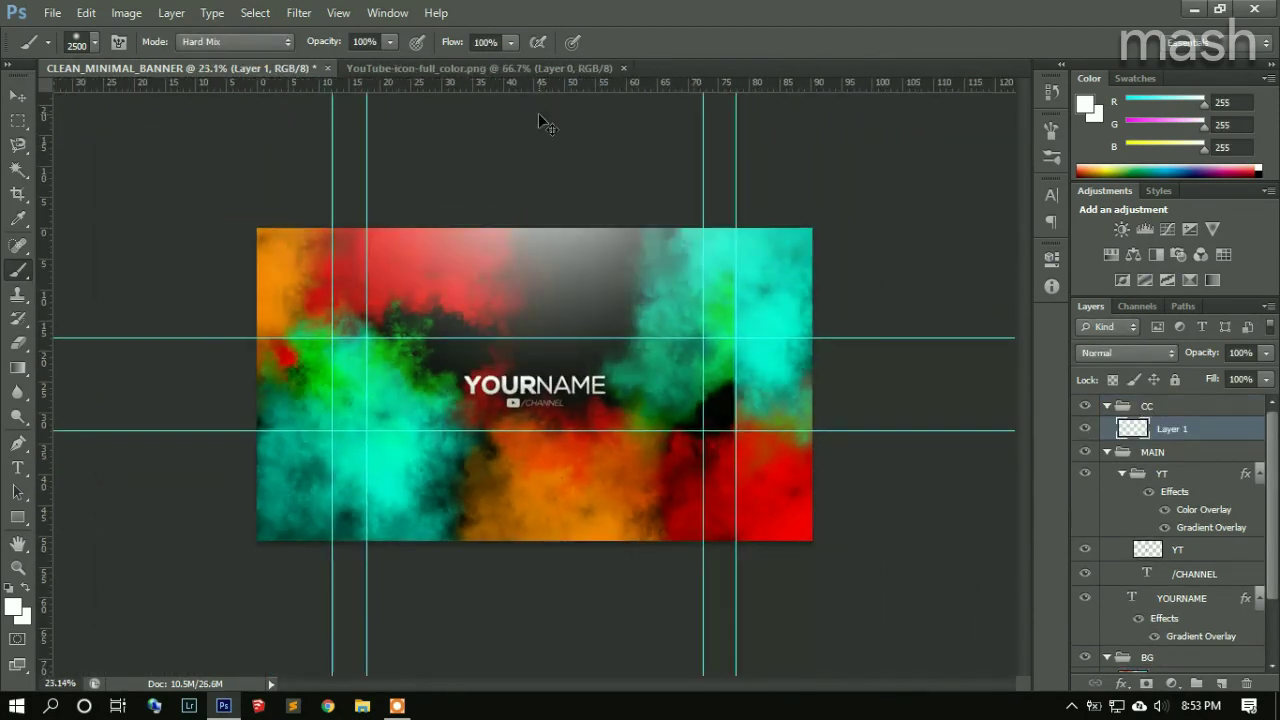
key("ctrl+z")
key("ctrl+z")
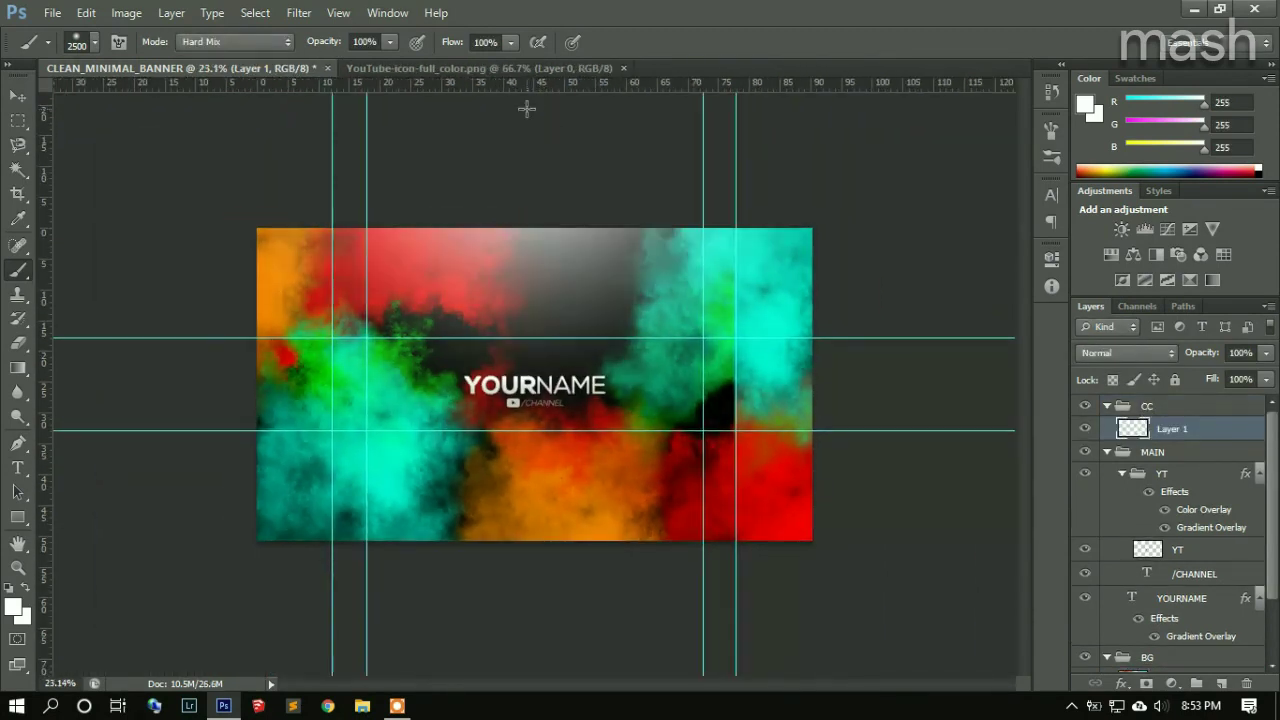
left_click(14, 607)
left_click(1117, 134)
left_click(528, 623)
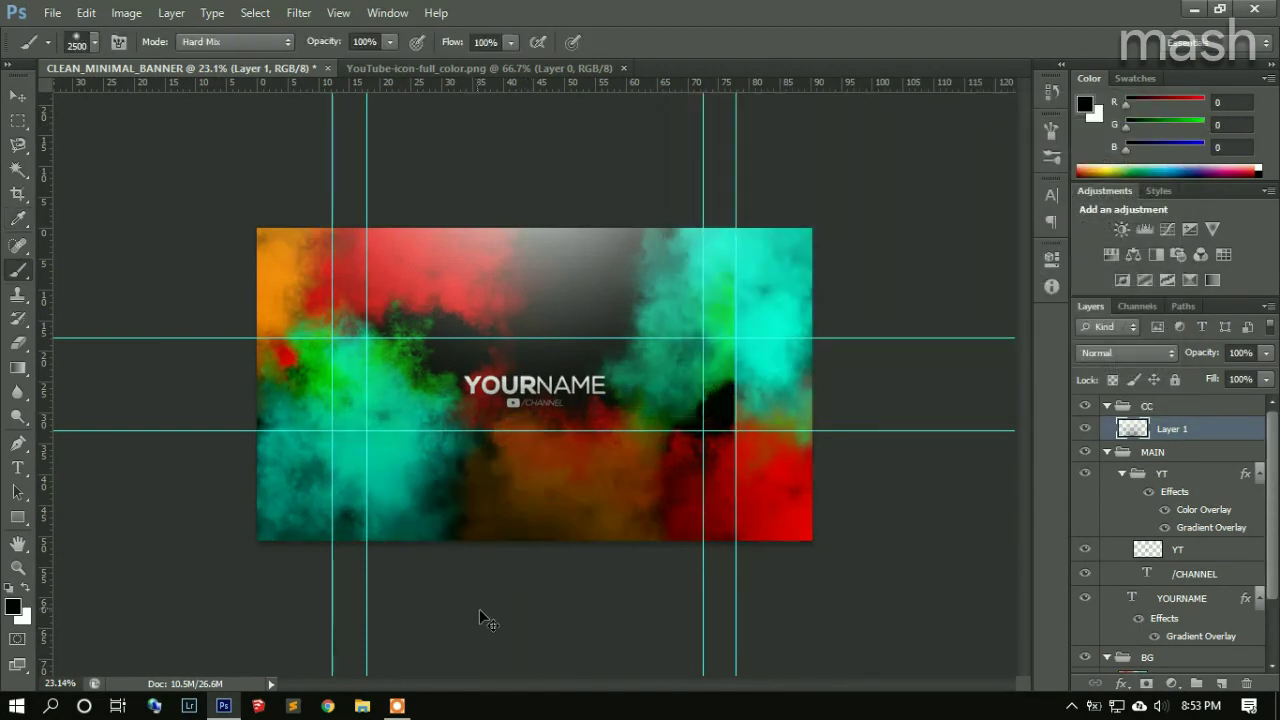
key("ctrl+z")
key("ctrl+z")
key("ctrl+z")
Step: Add another layer and rename the two new layers DARK and LIGHT
key("ctrl+shift+n")
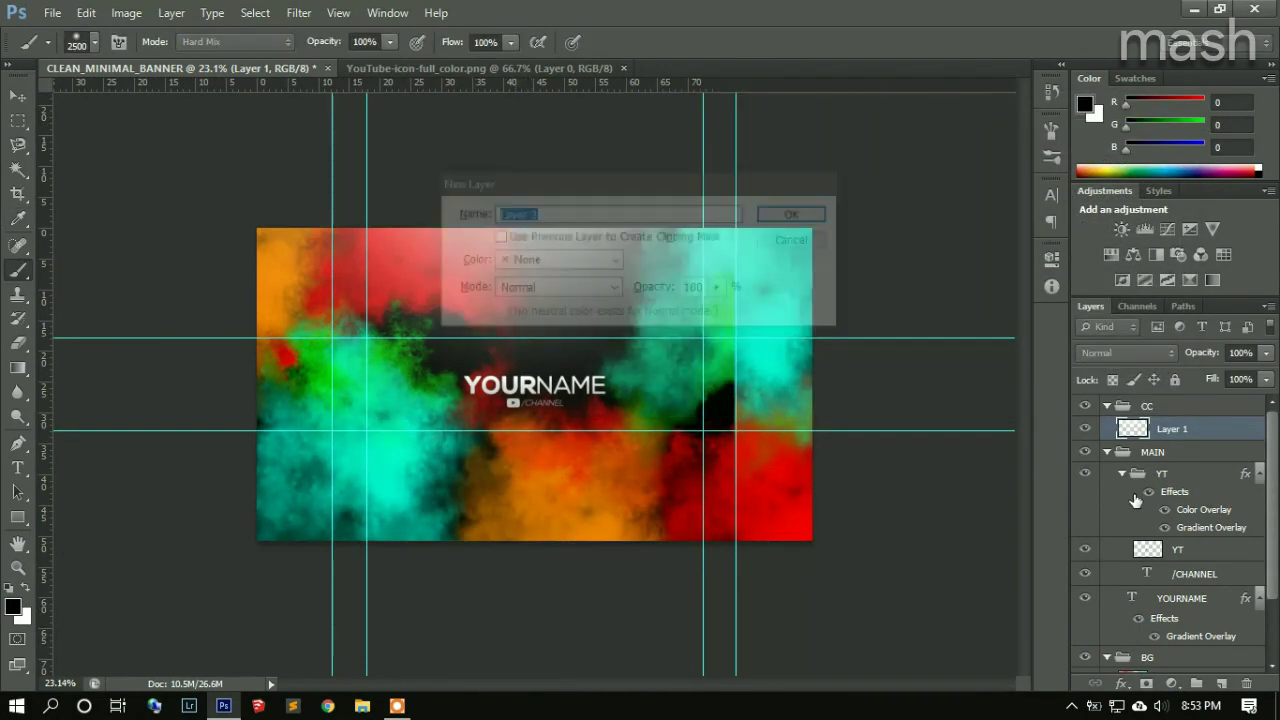
key("Return")
double_click(1170, 452)
type("DARK")
key("Return")
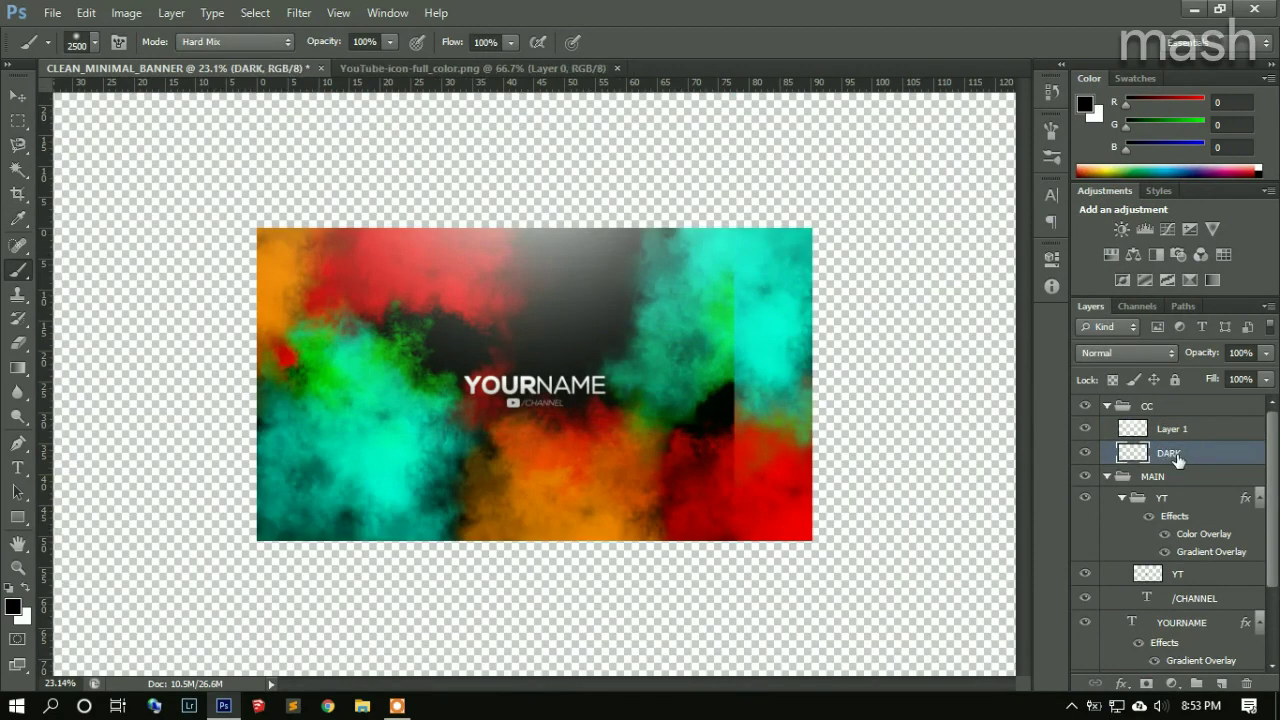
double_click(1165, 429)
type("LIGHT")
key("Return")
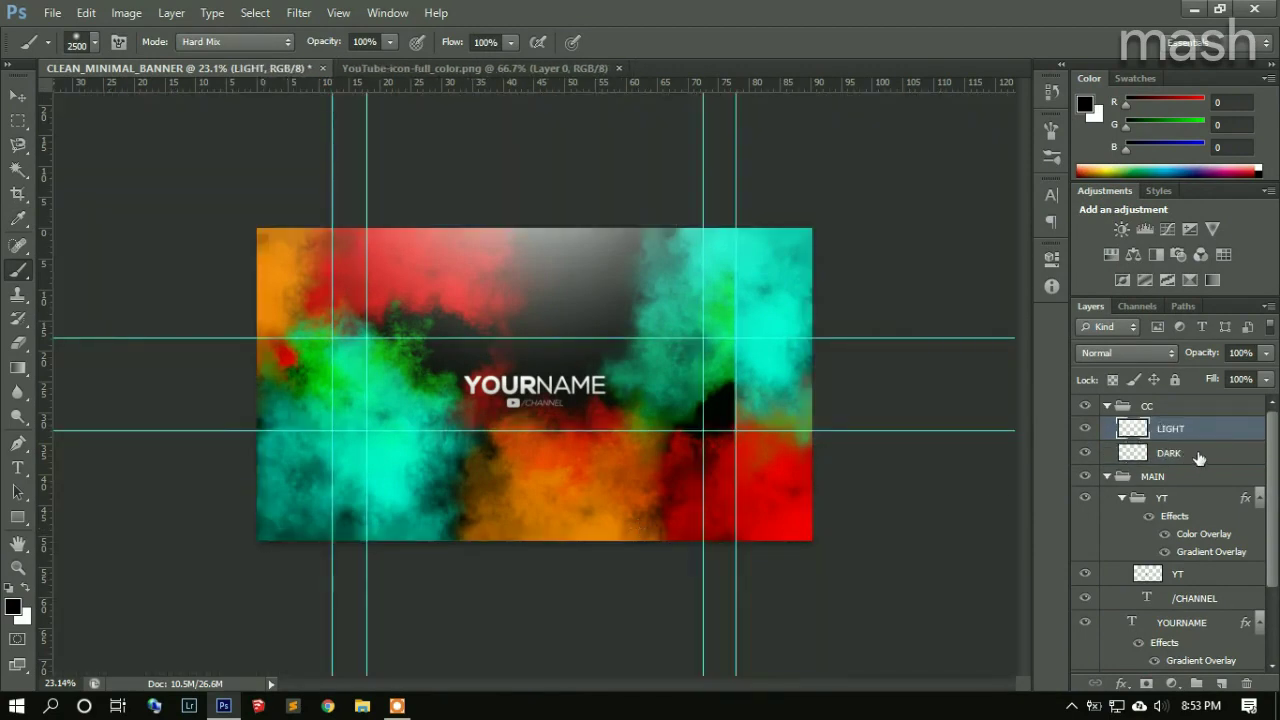
Step: Paint black on DARK to shade the lower banner, then add Hue/Saturation above LIGHT
left_click(1199, 457)
left_click(531, 603)
key("ctrl+z")
left_click(530, 647)
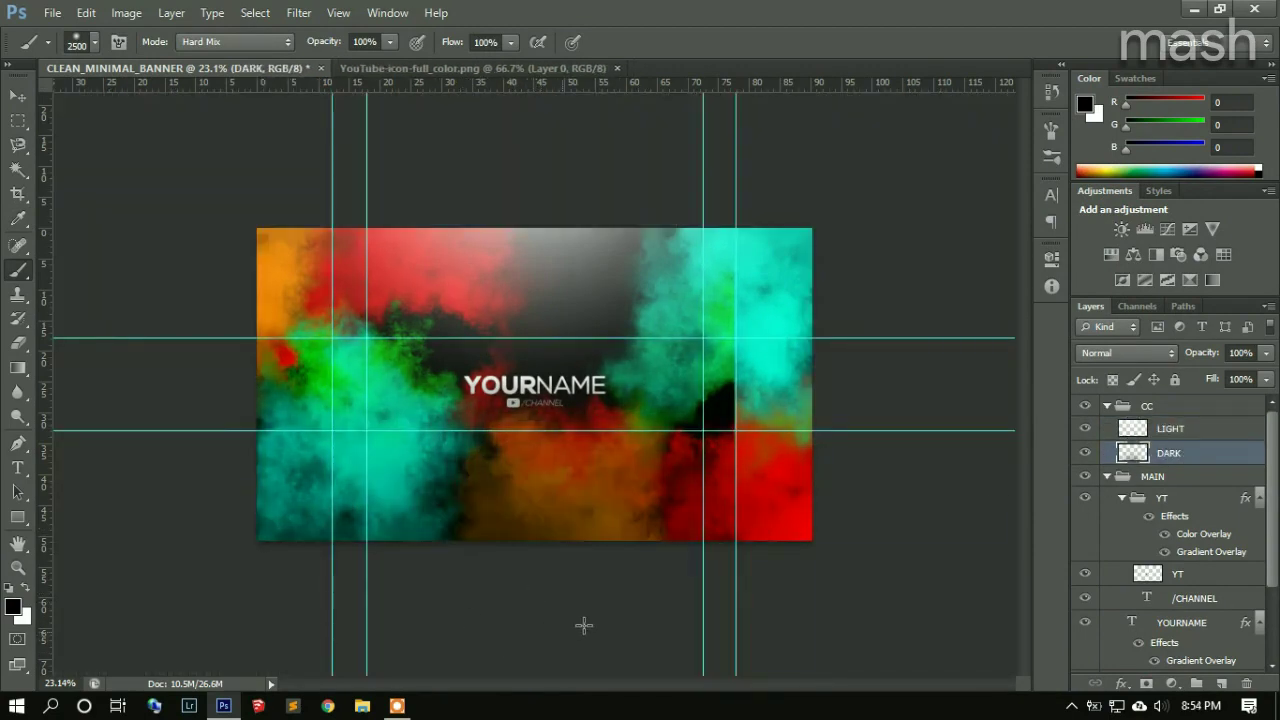
left_click(1200, 432)
left_click(1108, 255)
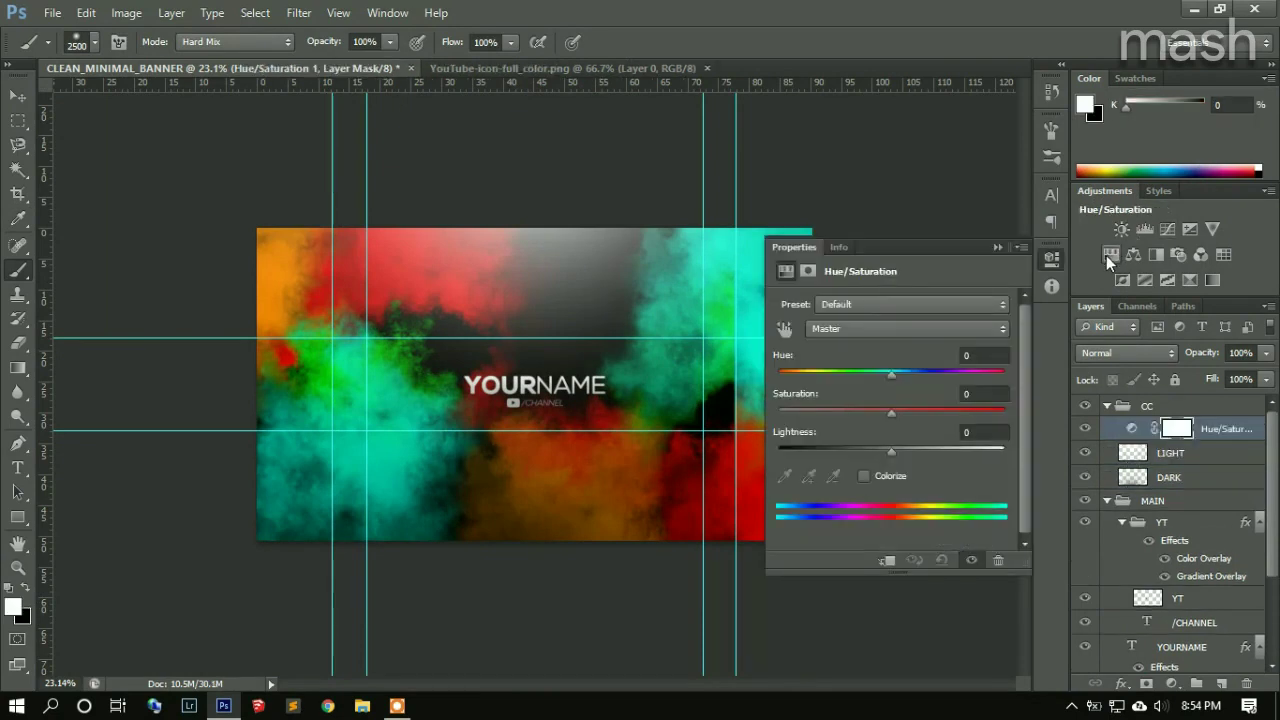
Step: Replace the earlier adjustment with a Color Lookup layer using 2Strip.look
left_click(998, 247)
key("Delete")
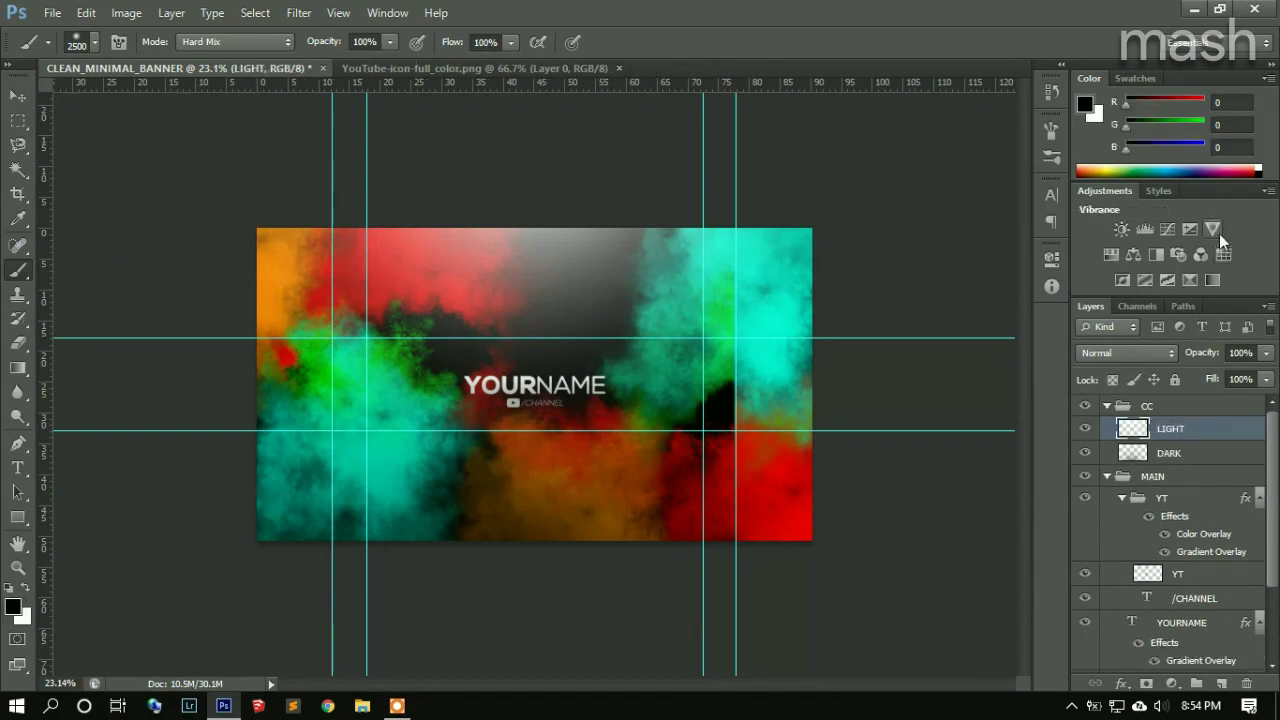
left_click(1223, 255)
left_click(914, 305)
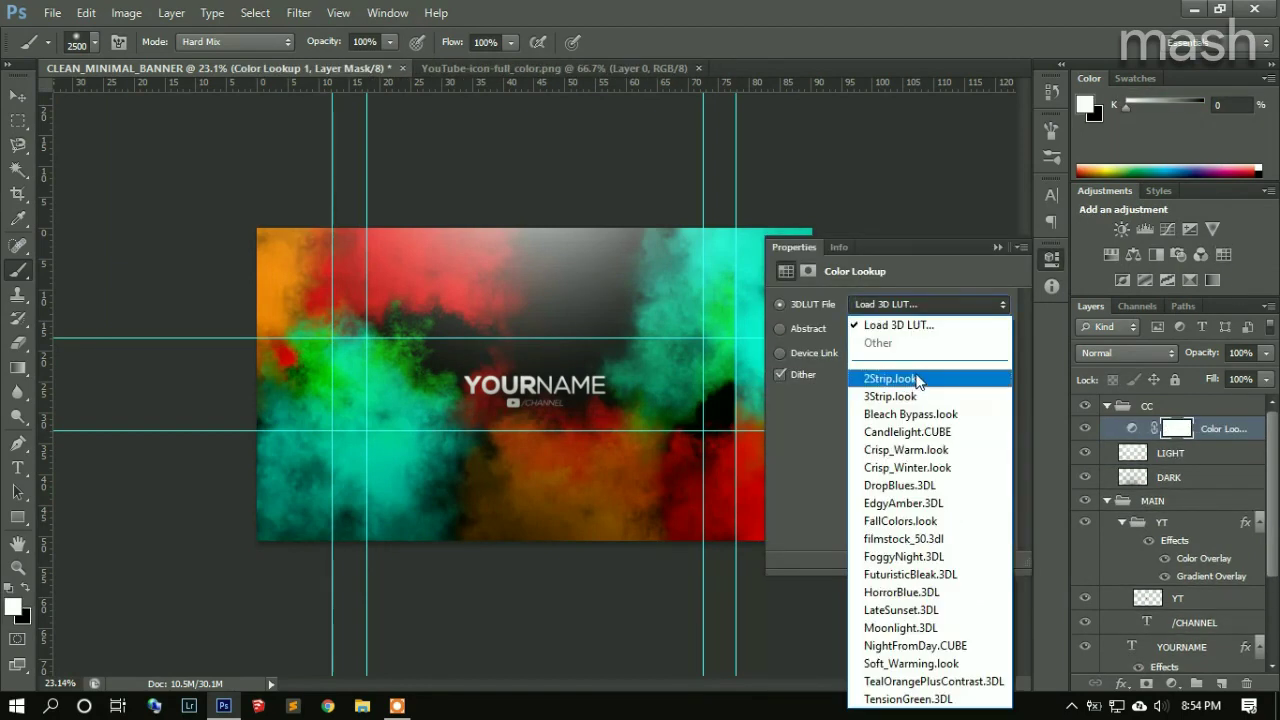
left_click(918, 374)
left_click(998, 247)
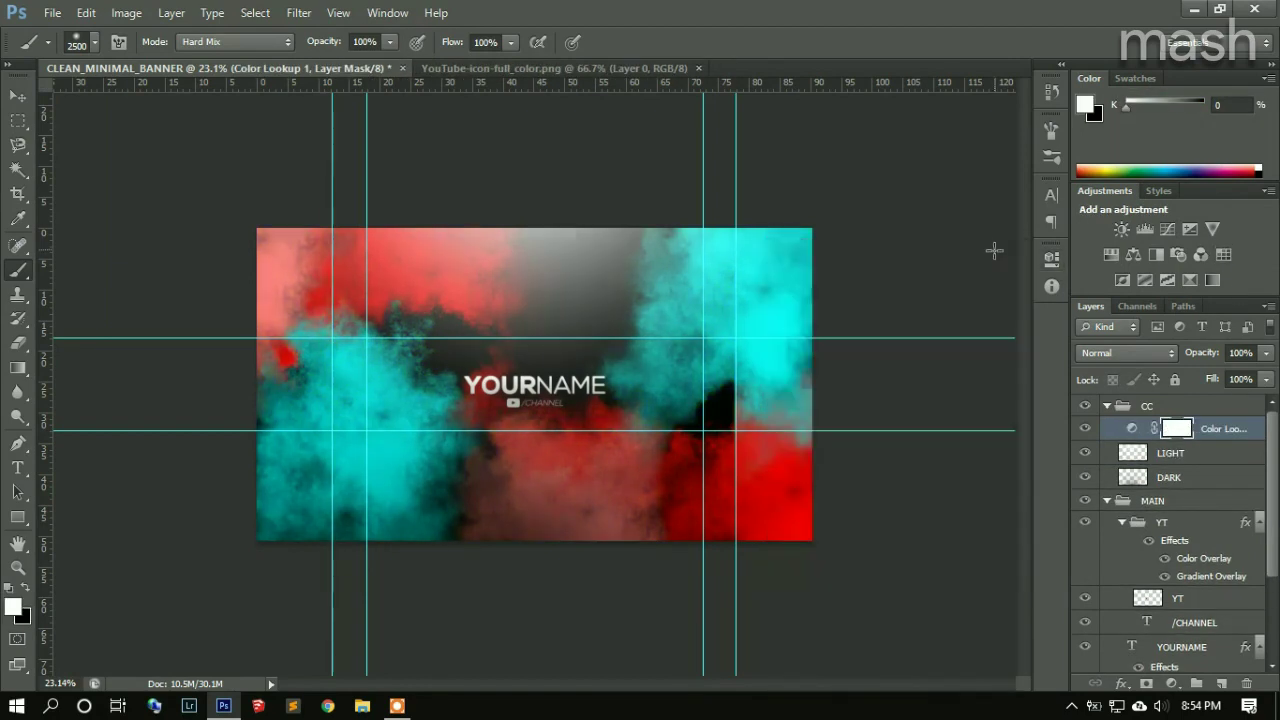
Step: Add a Hue/Saturation layer and shift the hue to recolour the smoke red and cyan
left_click(1110, 256)
mouse_move(891, 371)
left_mouse_down()
mouse_move(871, 370)
mouse_move(909, 368)
mouse_move(860, 359)
mouse_move(918, 366)
mouse_move(889, 374)
left_mouse_up()
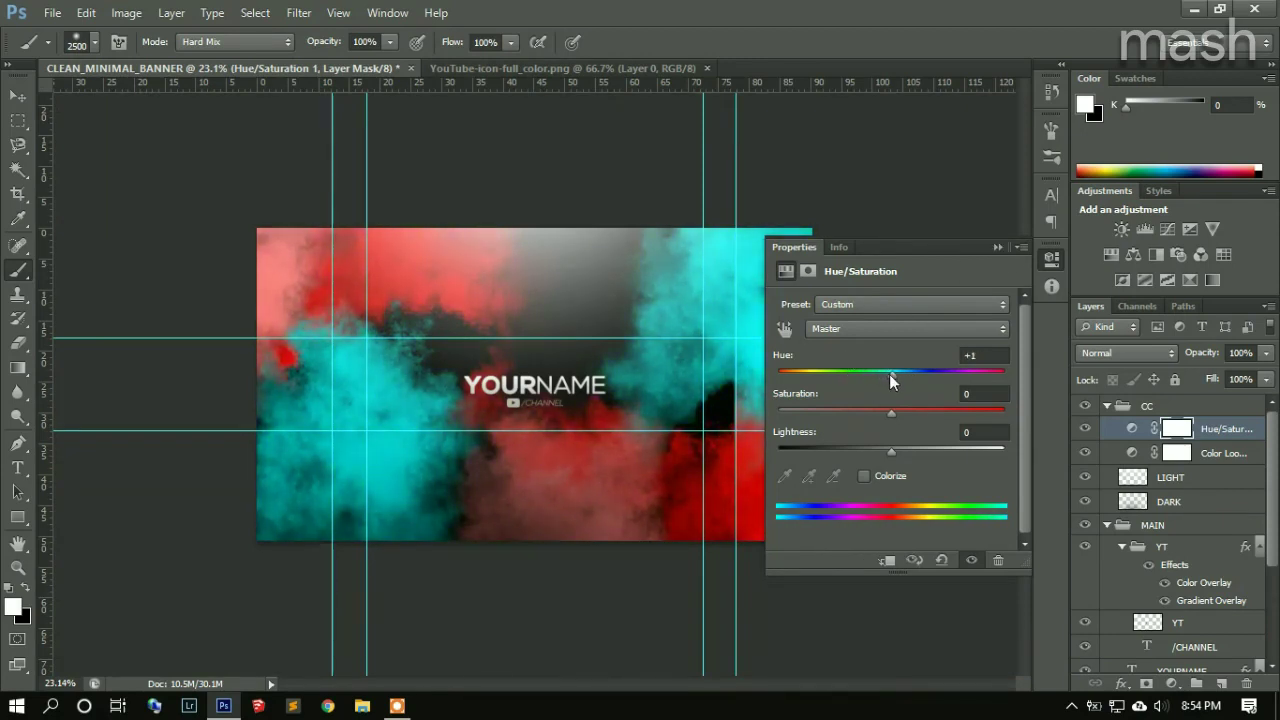
left_click(997, 247)
scroll(566, 344, "up", 4)
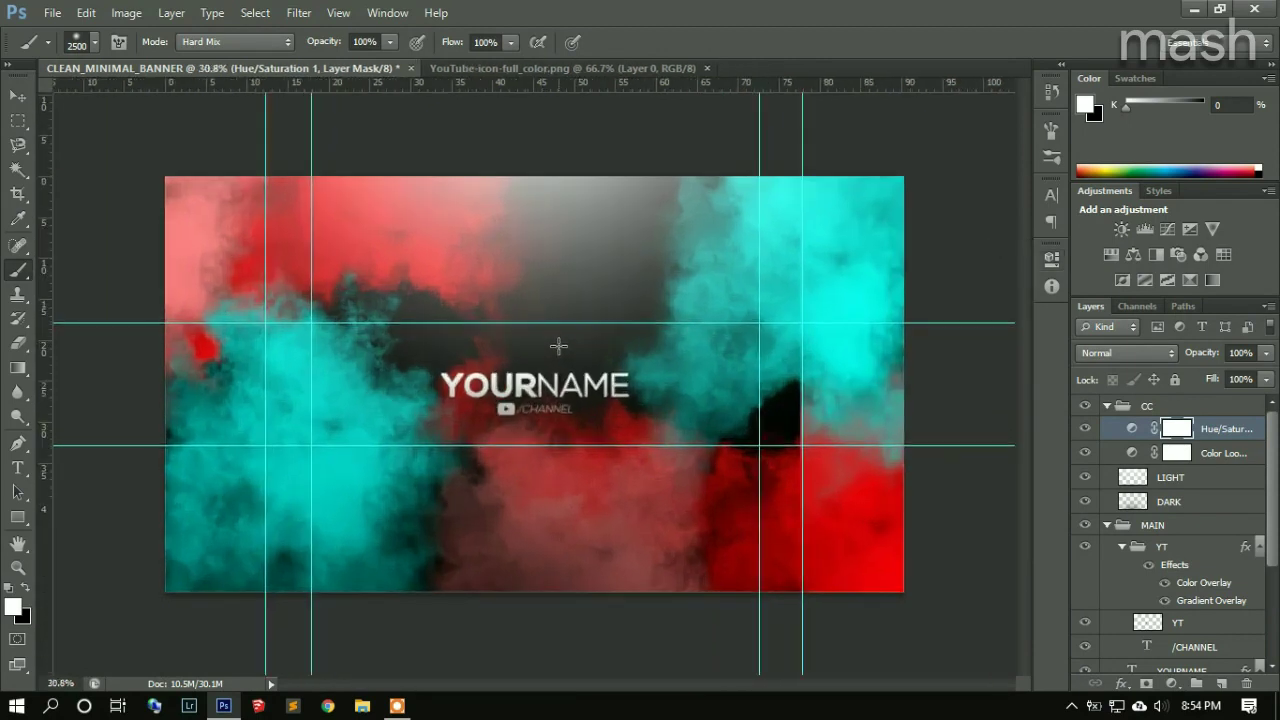
left_click(1108, 406)
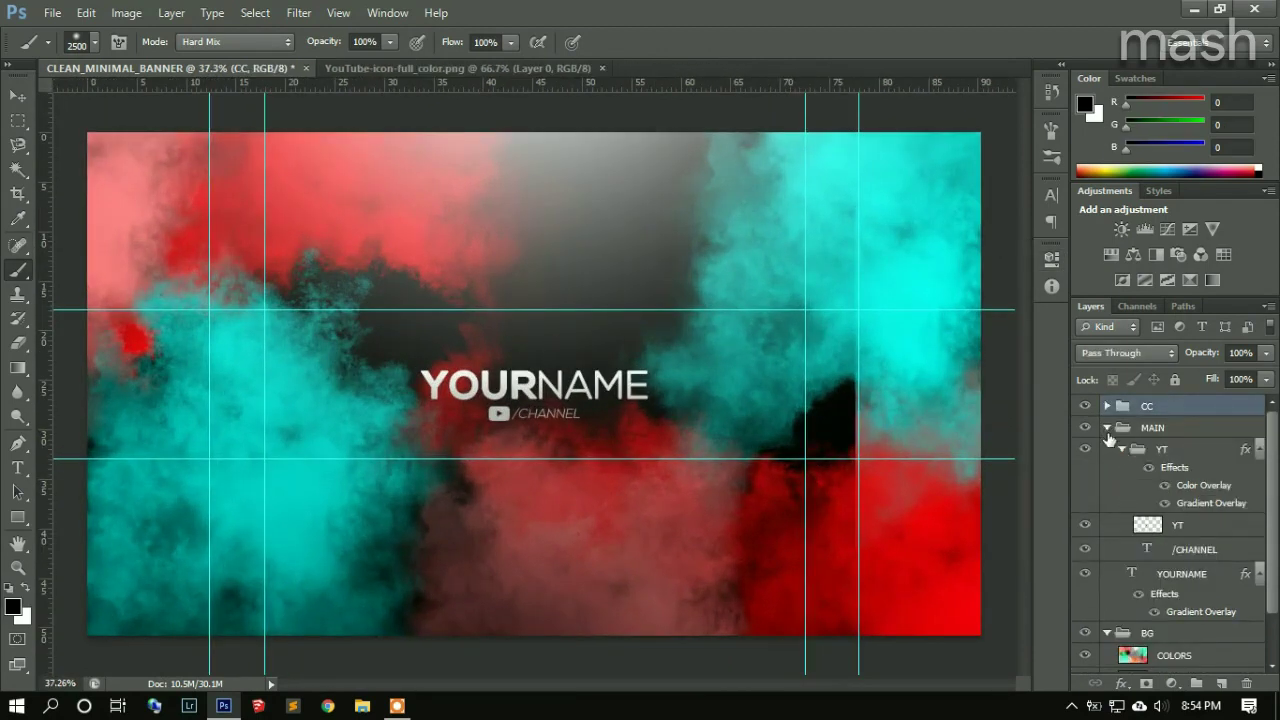
left_click(1107, 427)
left_click(1107, 405)
left_click(1132, 428)
left_click(1051, 257)
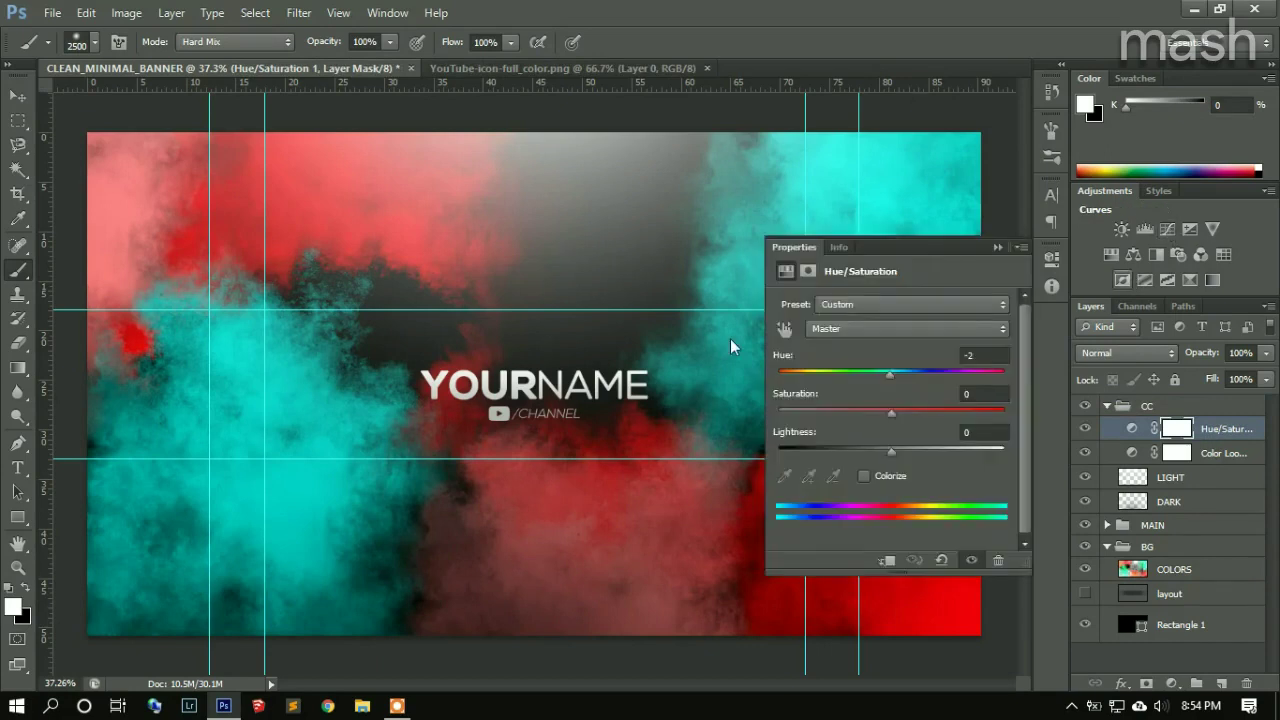
Step: Add a Curves layer that brightens highlights and boosts contrast
left_click(1145, 229)
left_click_drag(1001, 349, 970, 350)
left_click_drag(857, 484, 815, 516)
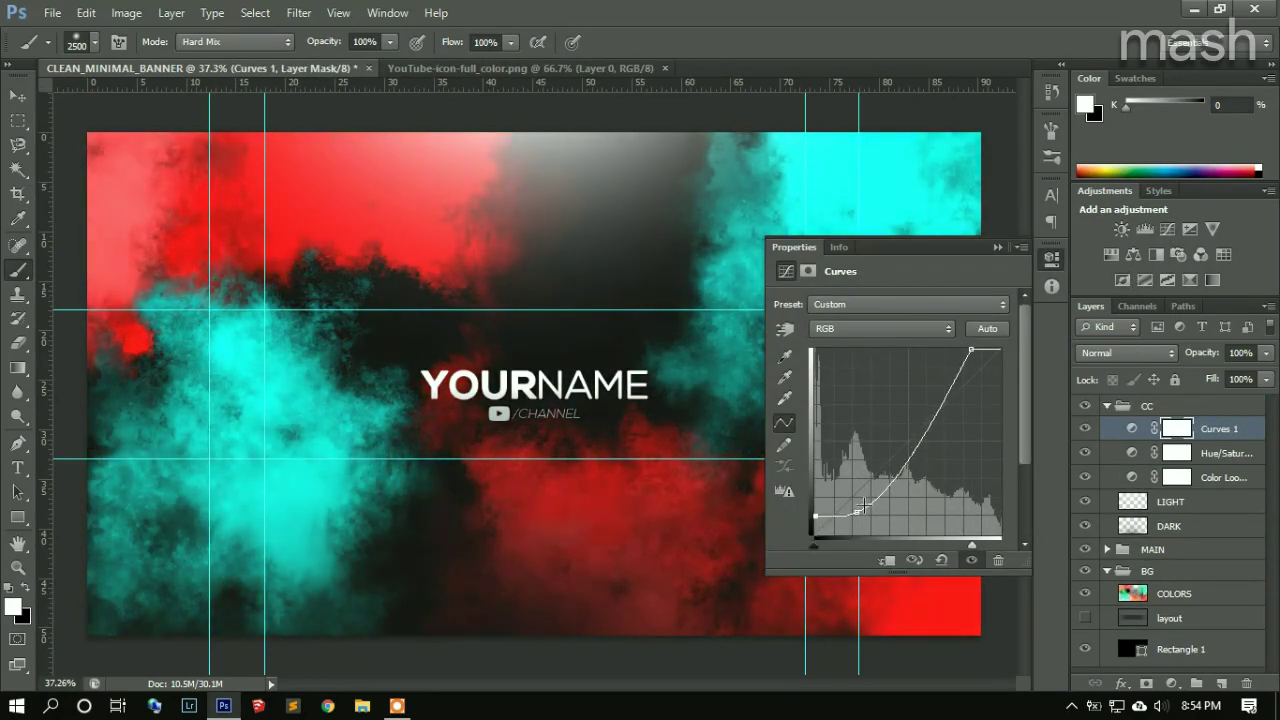
left_click(990, 250)
key("v")
scroll(560, 380, "down", 2)
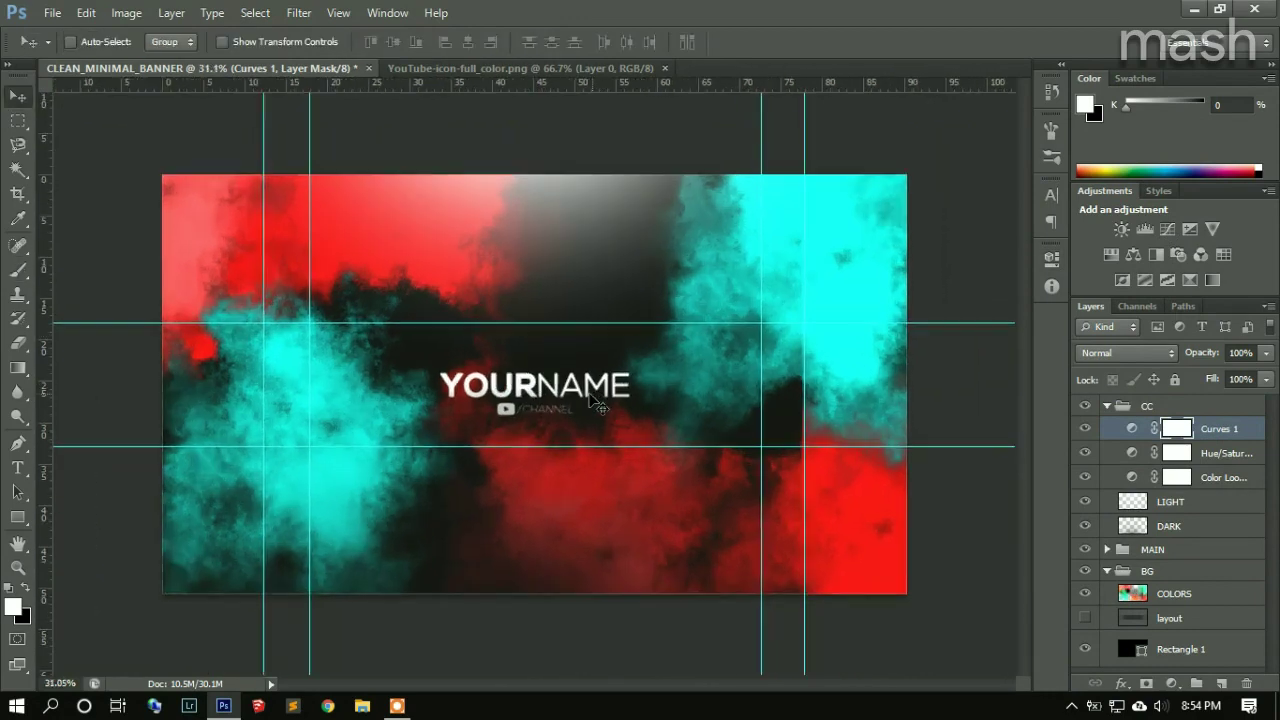
key("ctrl+shift+s")
Step: Save CLEAN_MINIMAL_BANNER.psd into a new YOUTUBE_CLEAN folder under G:\DESIGN\BANNERS
left_click(387, 46)
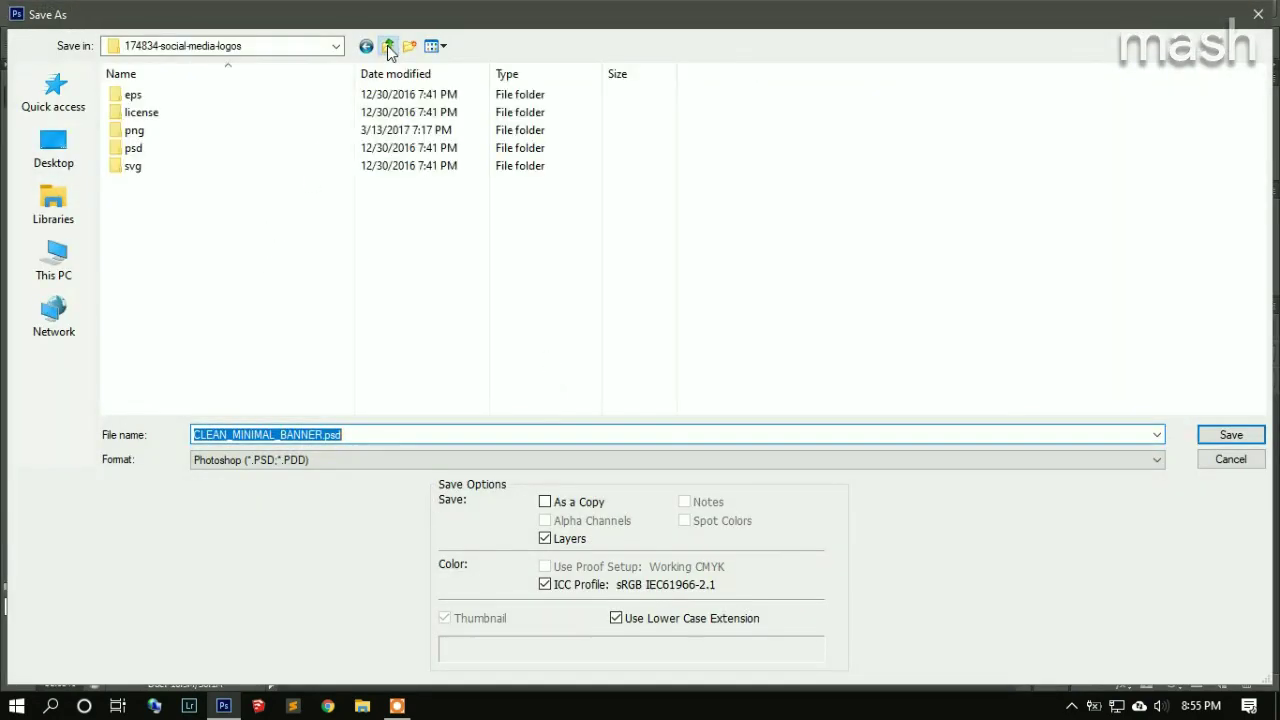
left_click(387, 46)
left_click(387, 46)
double_click(800, 228)
double_click(241, 112)
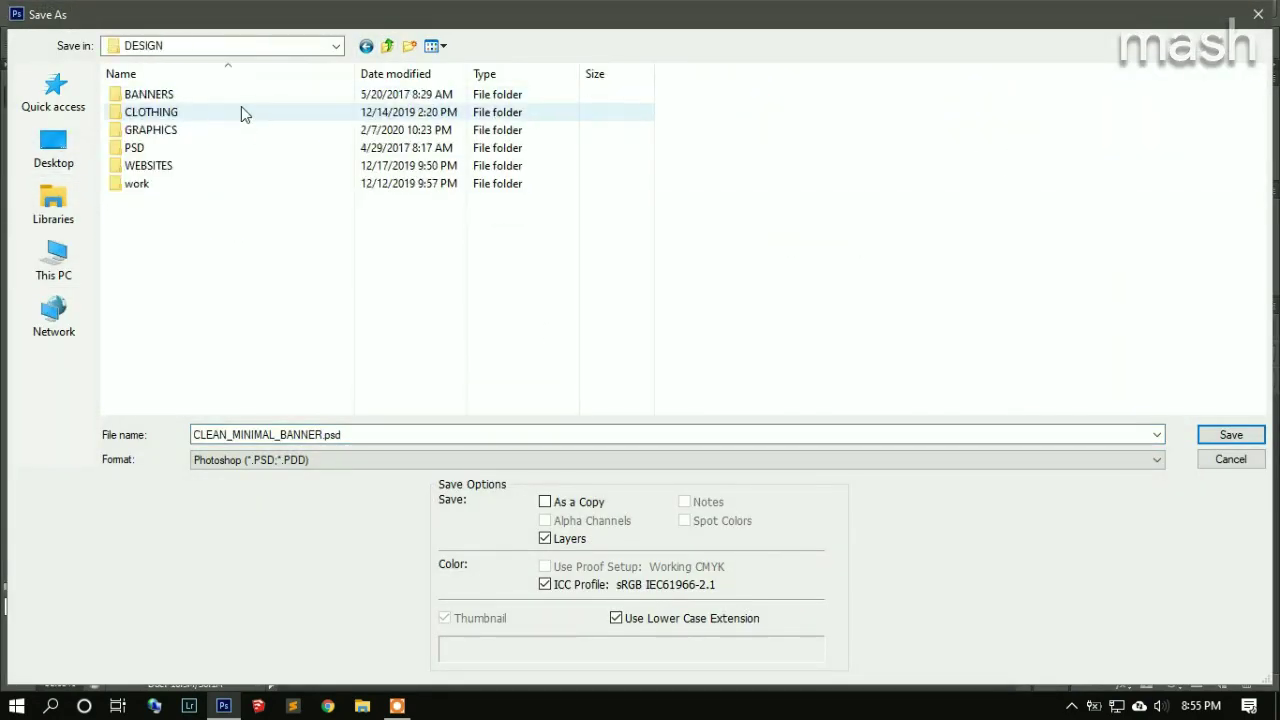
double_click(150, 95)
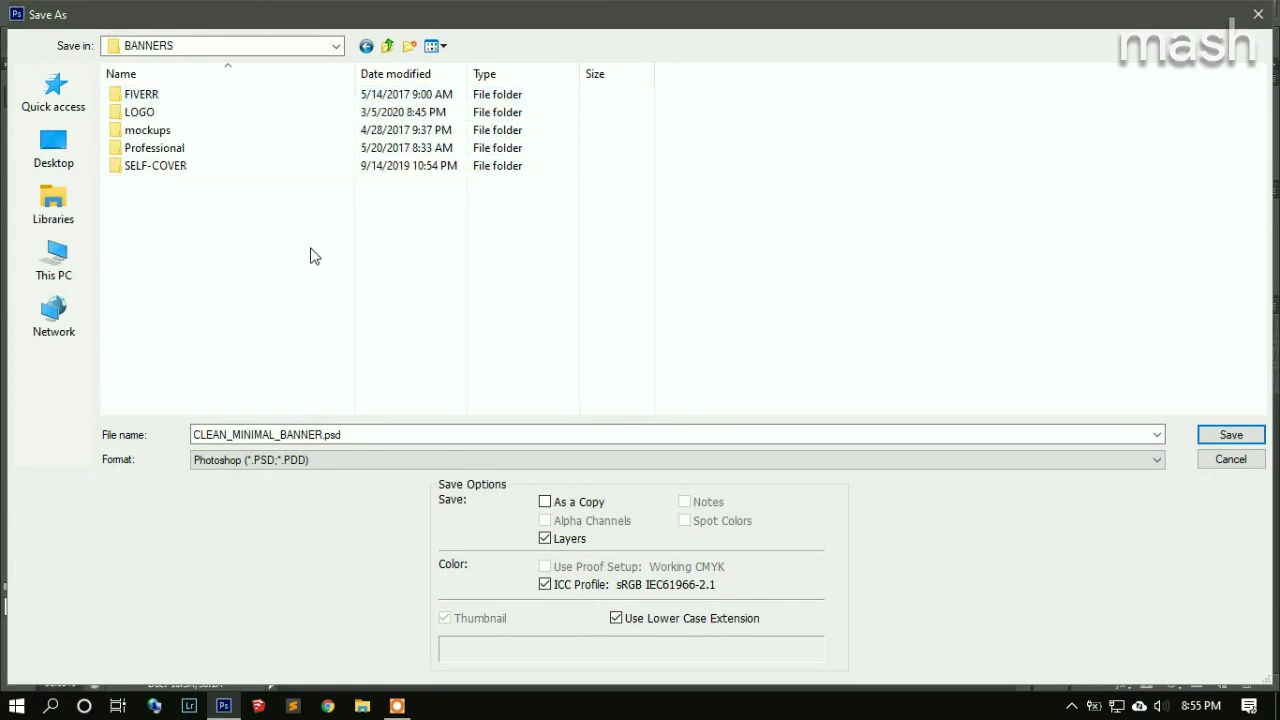
key("ctrl+shift+n")
type("YOUTUBE_c")
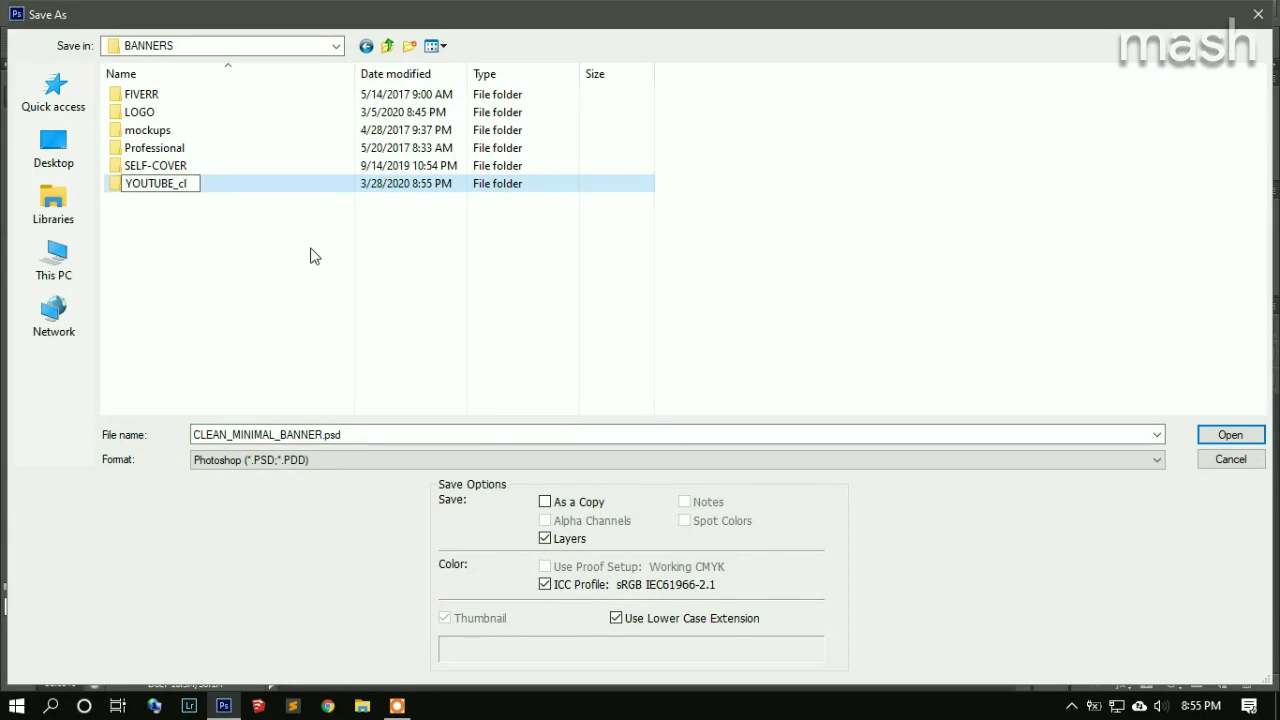
type("LEAN")
key("Return")
key("Return")
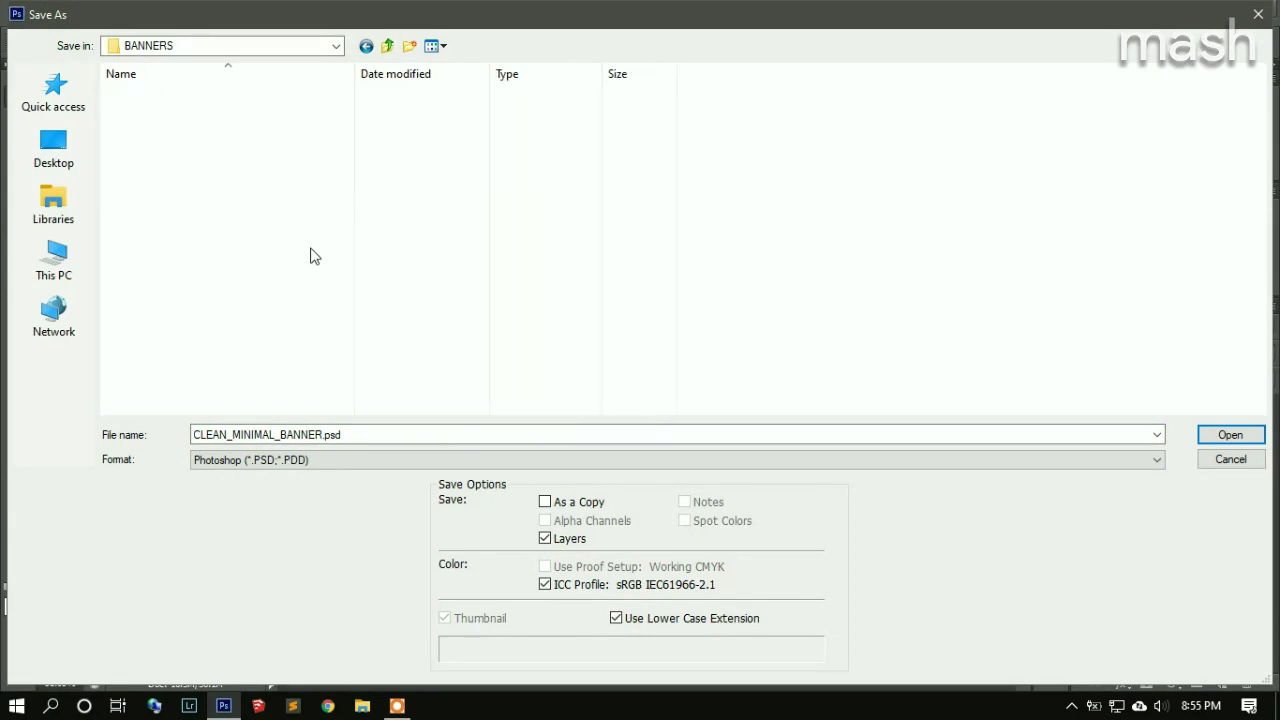
left_click(1230, 434)
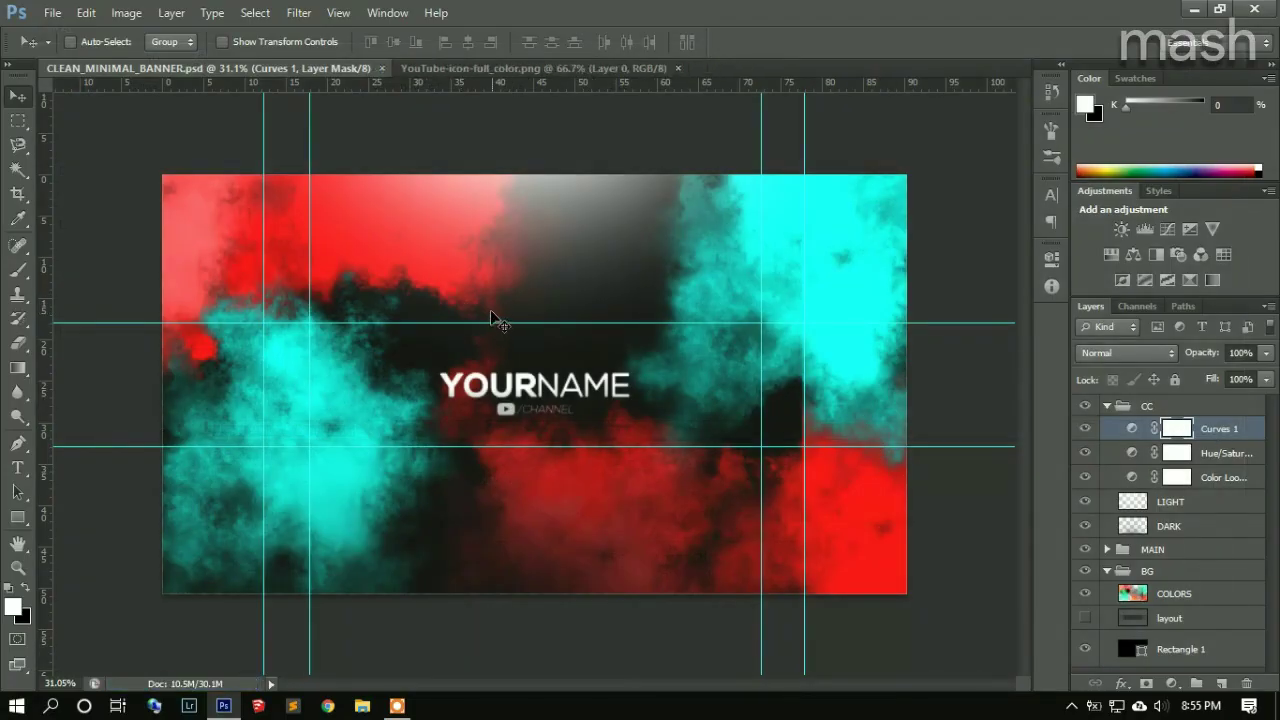
Step: Expand the CC group and select the hidden watermark group above Curves 1
scroll(600, 390, "down", 2)
scroll(598, 388, "up", 2)
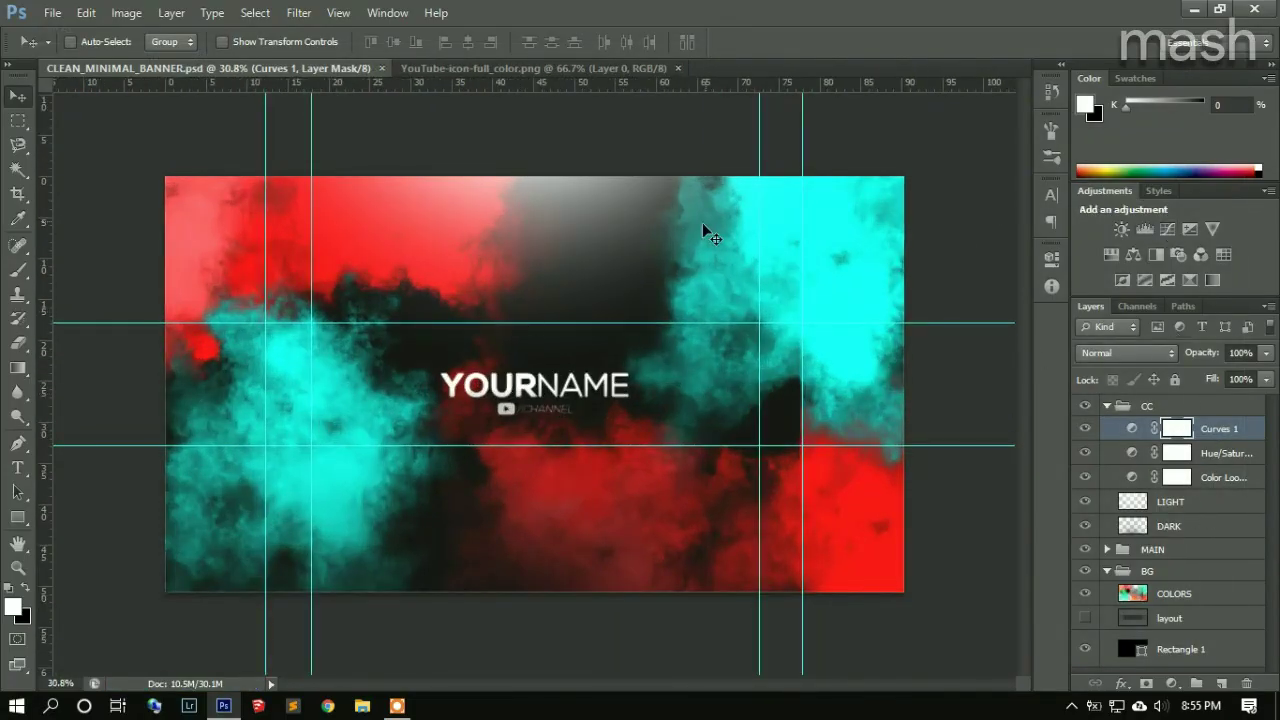
scroll(572, 352, "up", 1)
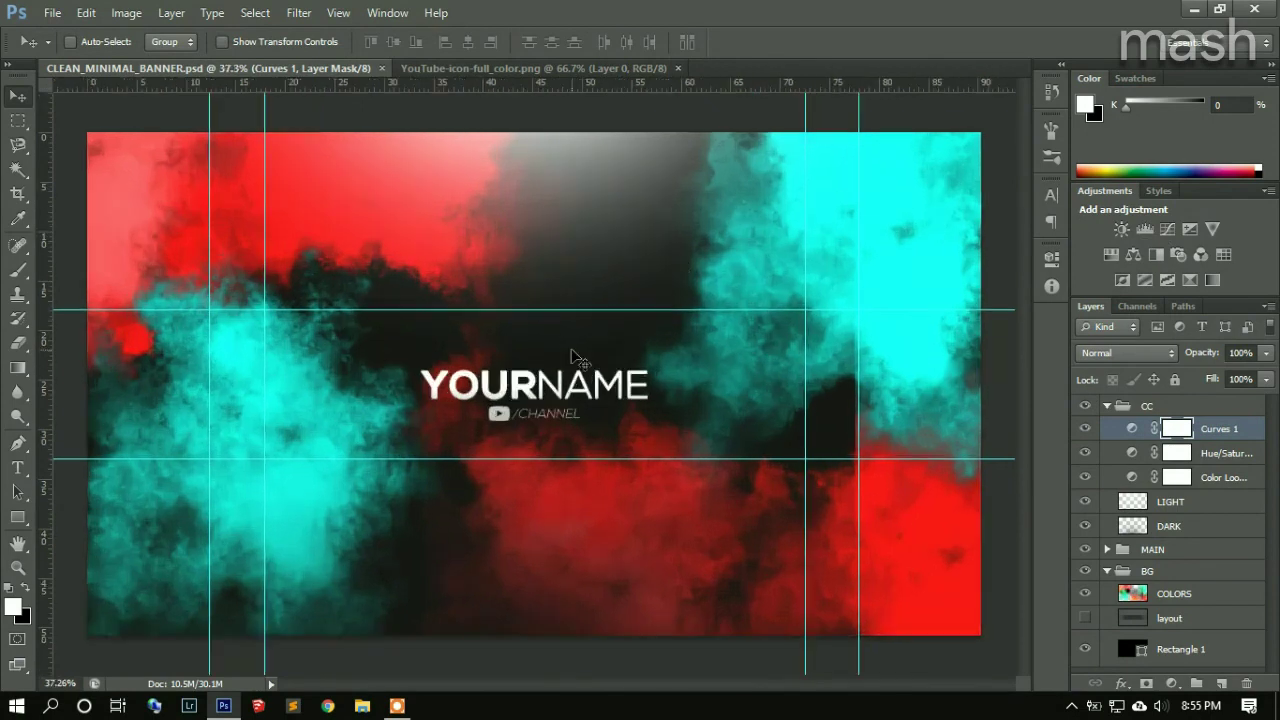
scroll(572, 350, "down", 2)
scroll(572, 353, "up", 3)
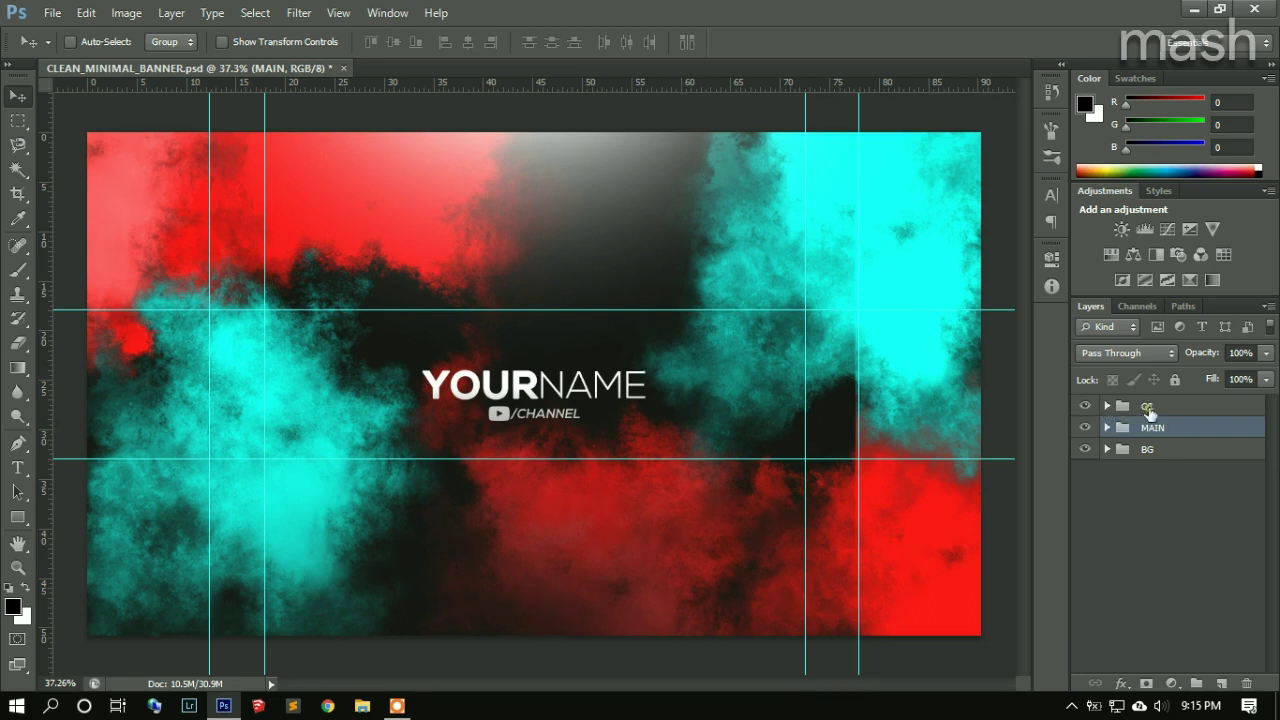
left_click(1106, 410)
left_click(1107, 406)
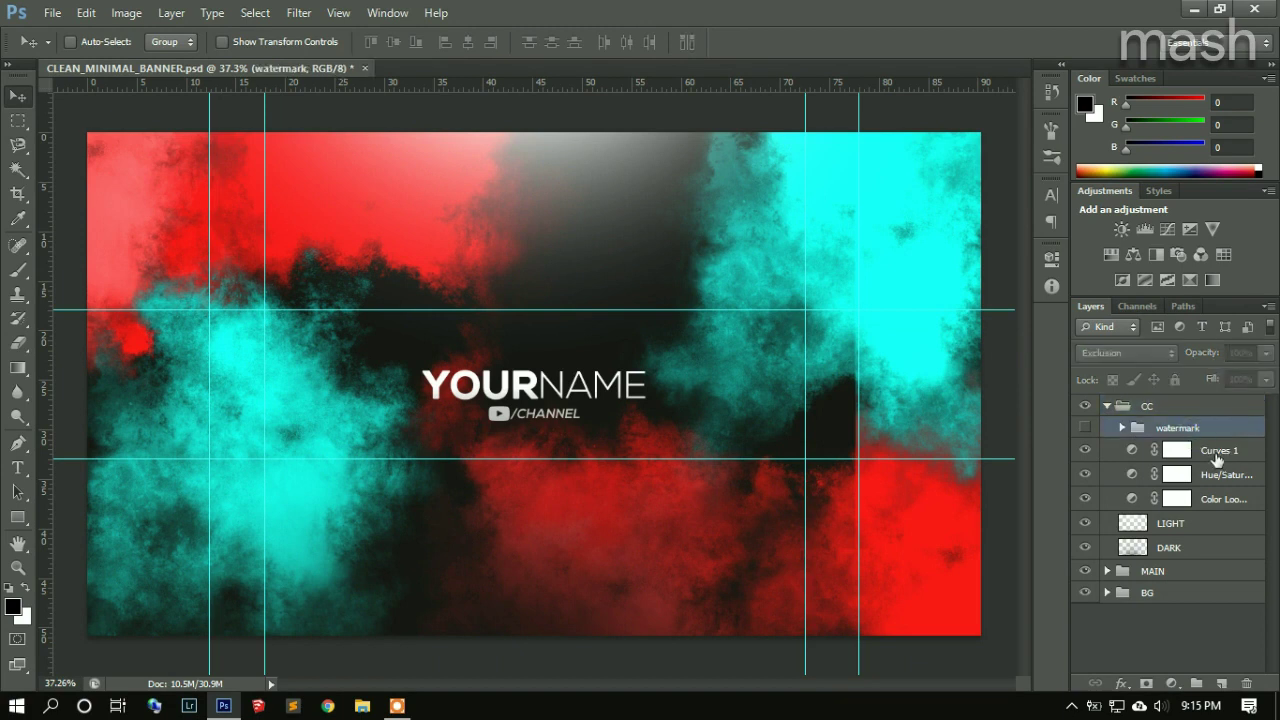
left_click(1177, 450)
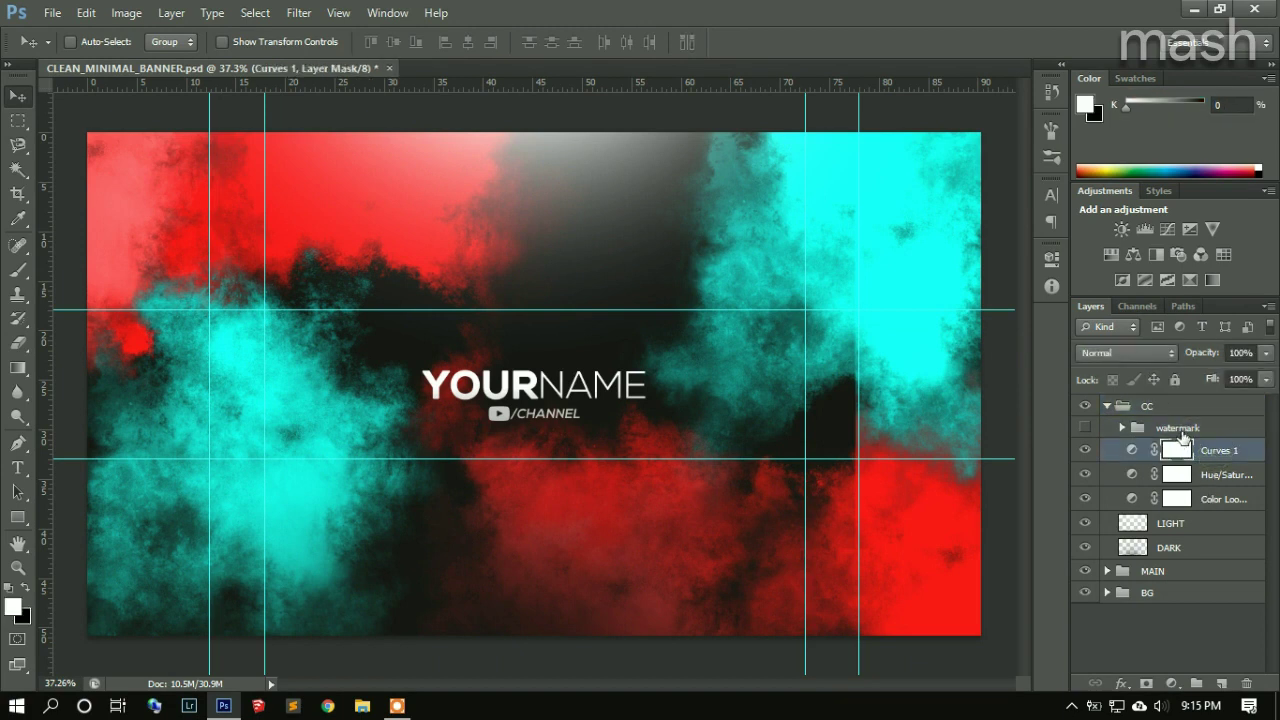
left_click(1215, 429)
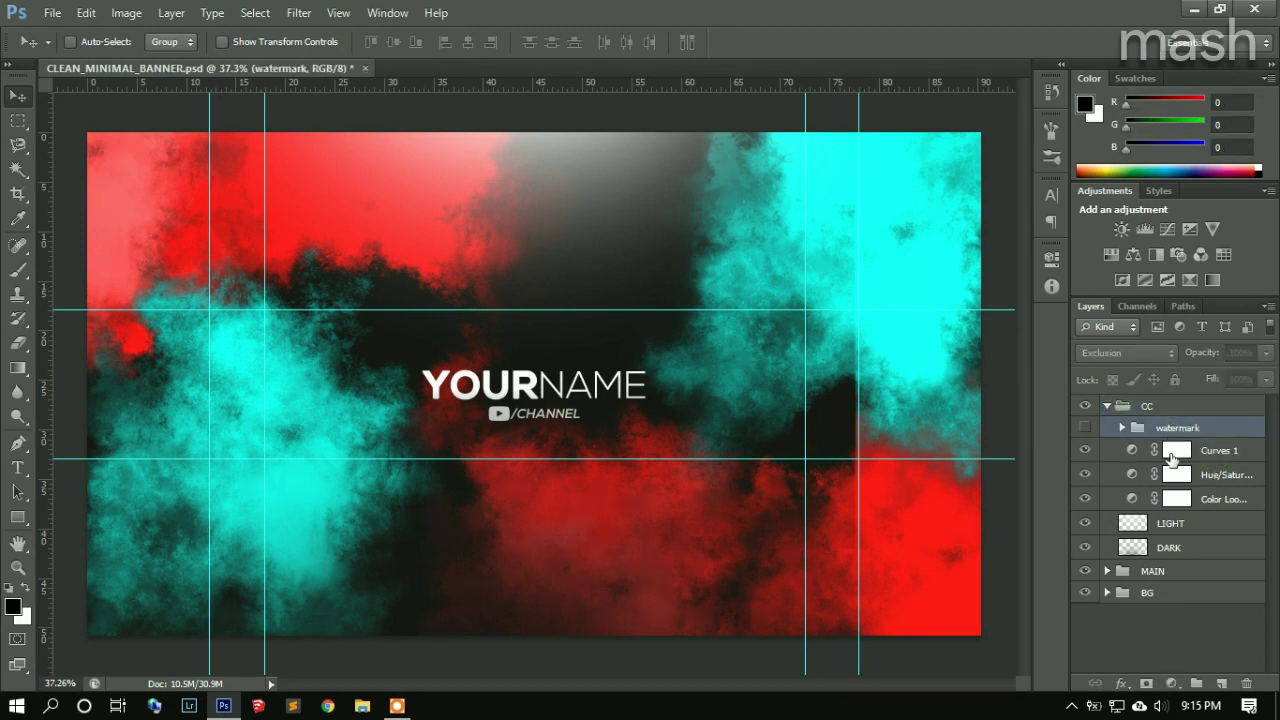
Step: Add a colorized Hue/Saturation layer with hue 229 and saturation 50 for a blue tint
left_click(1110, 255)
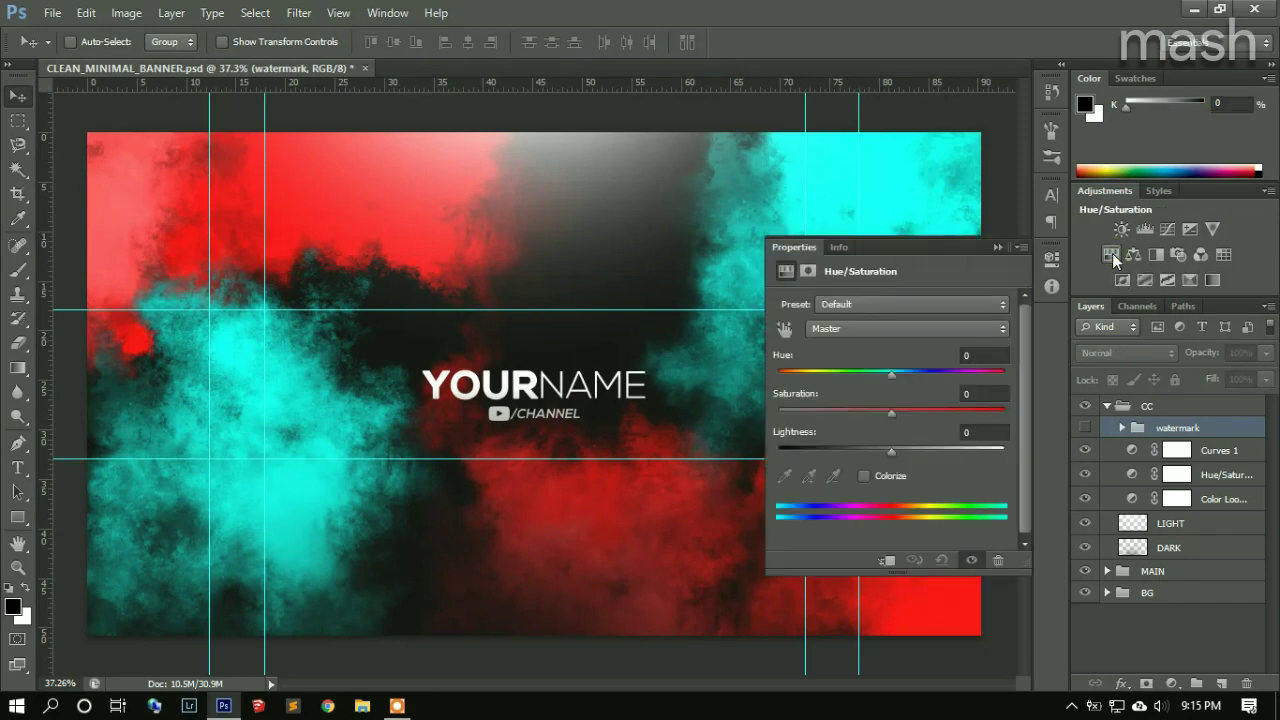
left_click_drag(891, 374, 843, 379)
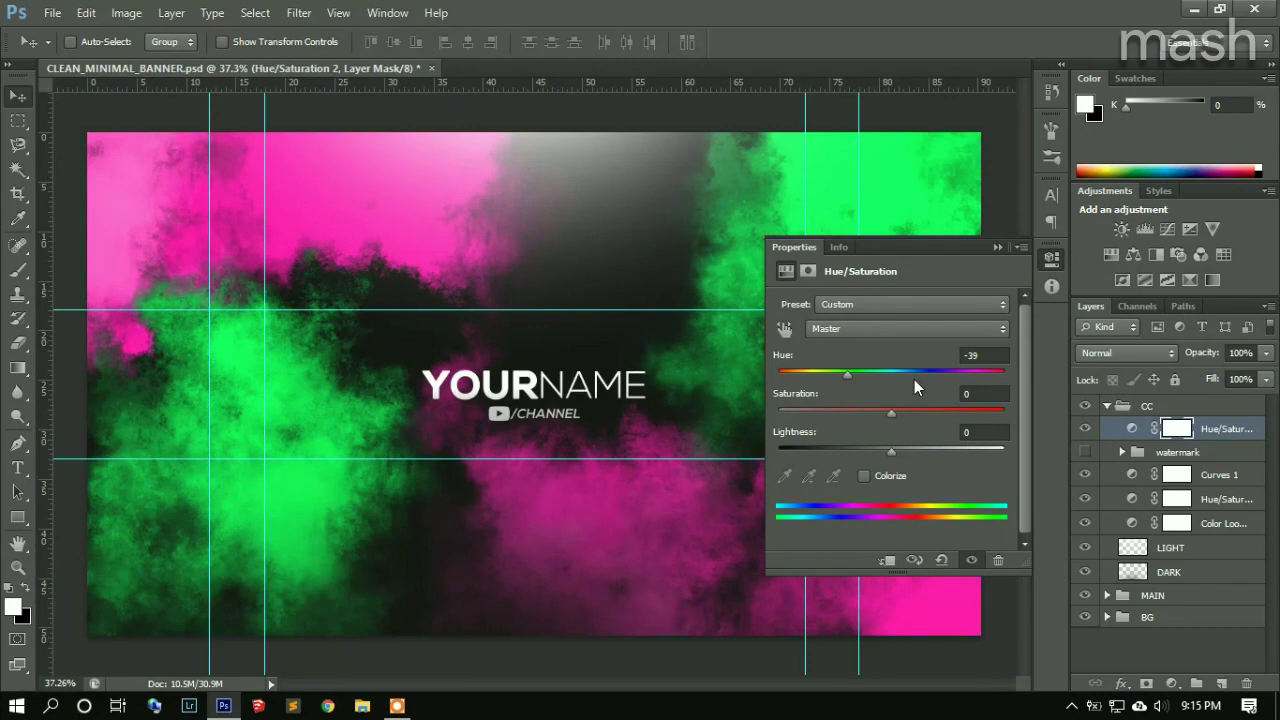
left_click(864, 476)
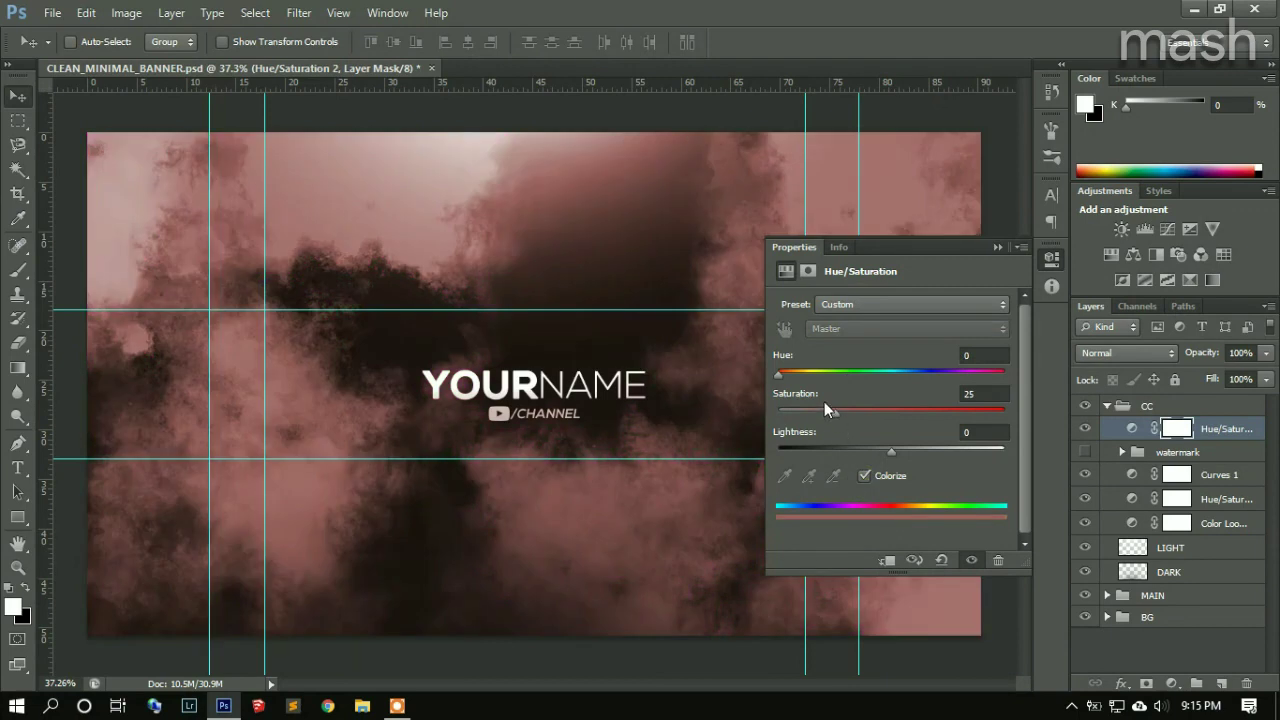
left_click_drag(850, 420, 886, 427)
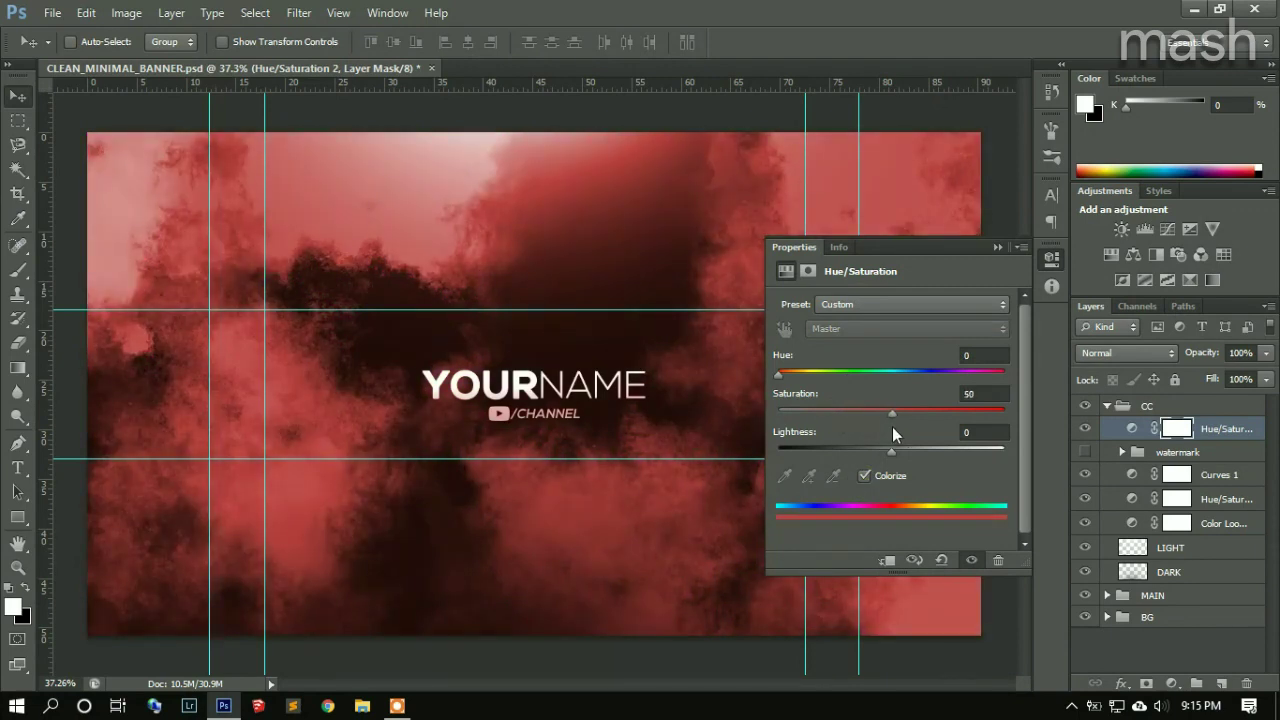
left_click_drag(783, 384, 923, 393)
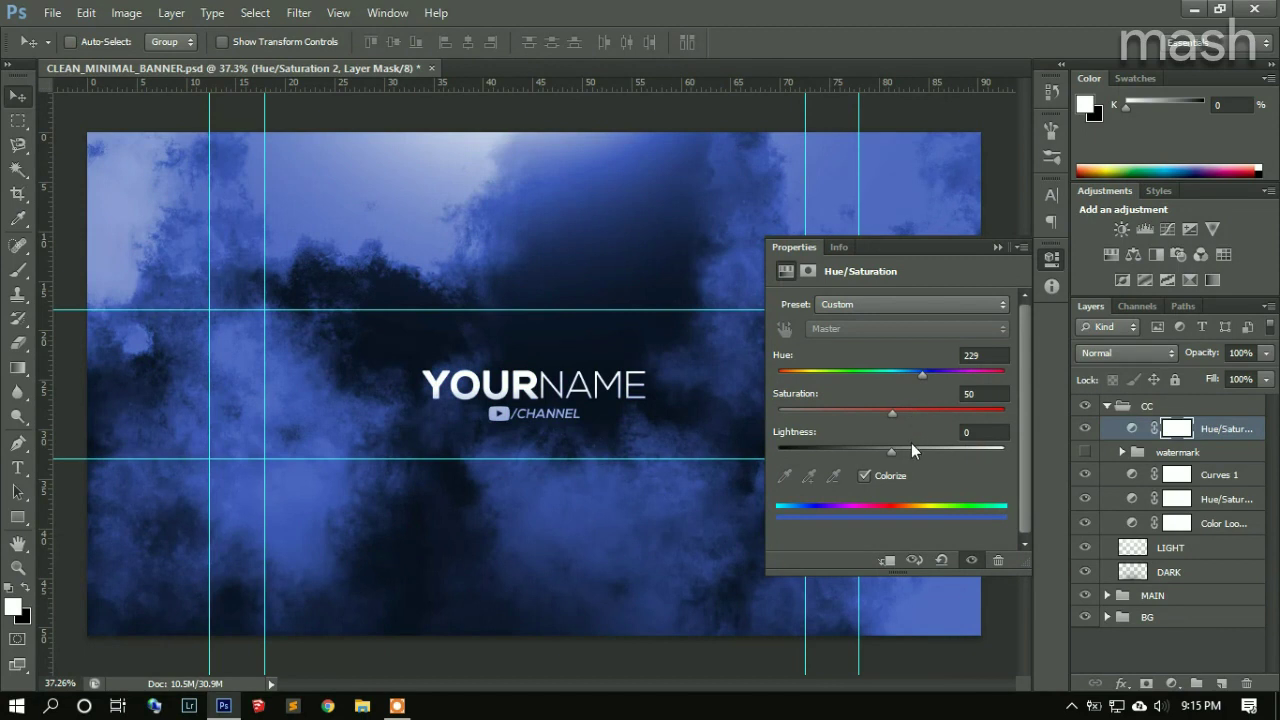
left_click(994, 243)
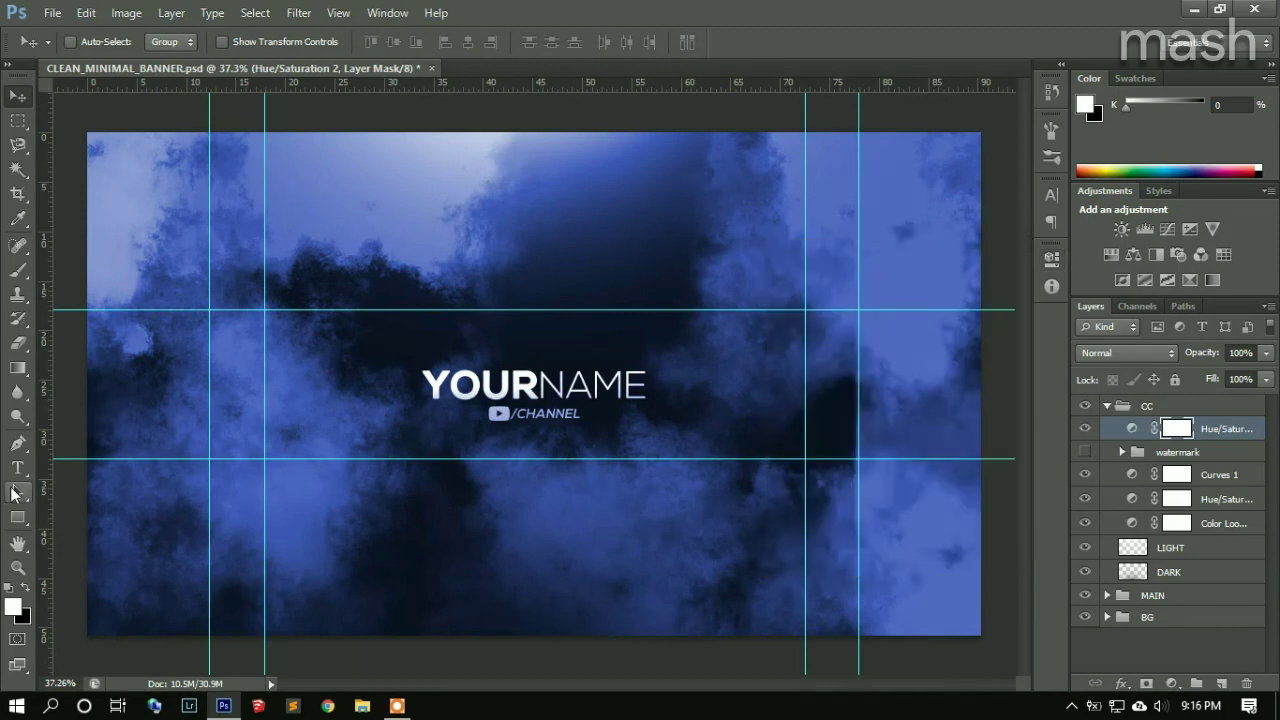
Step: Replace YOUR in the YOURNAME title with the creator's first name
left_click(17, 468)
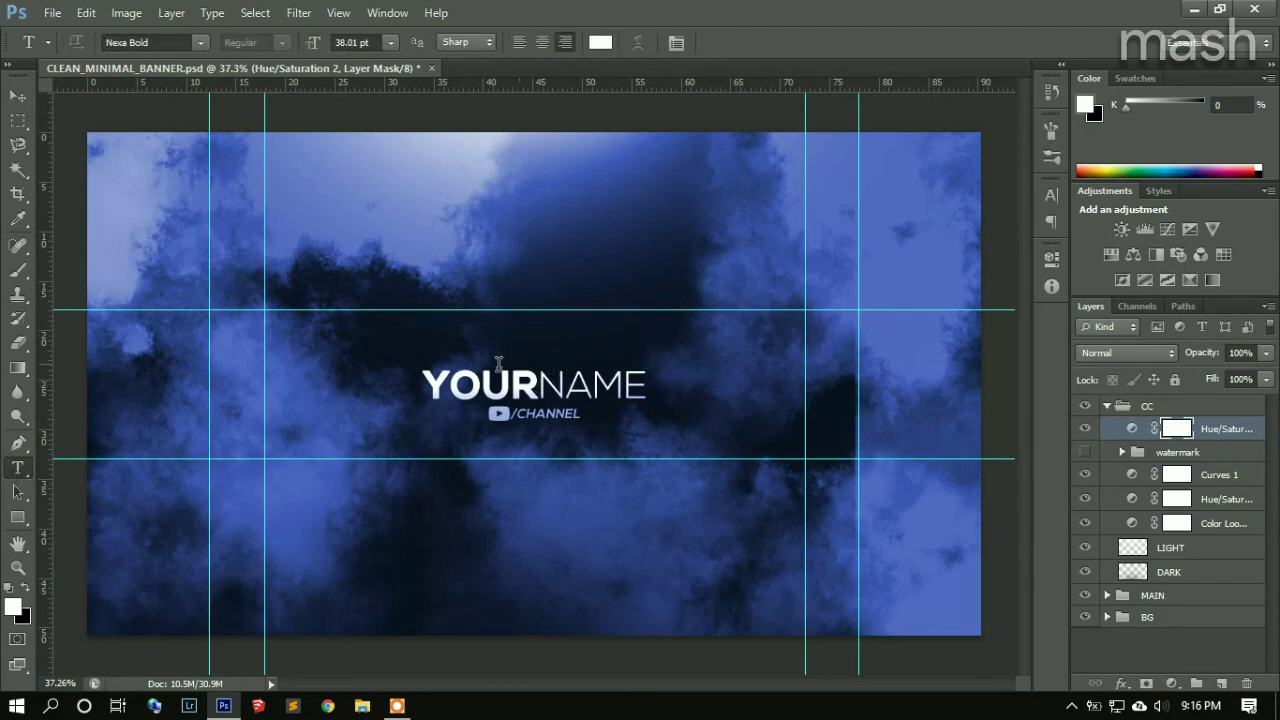
left_click(542, 378)
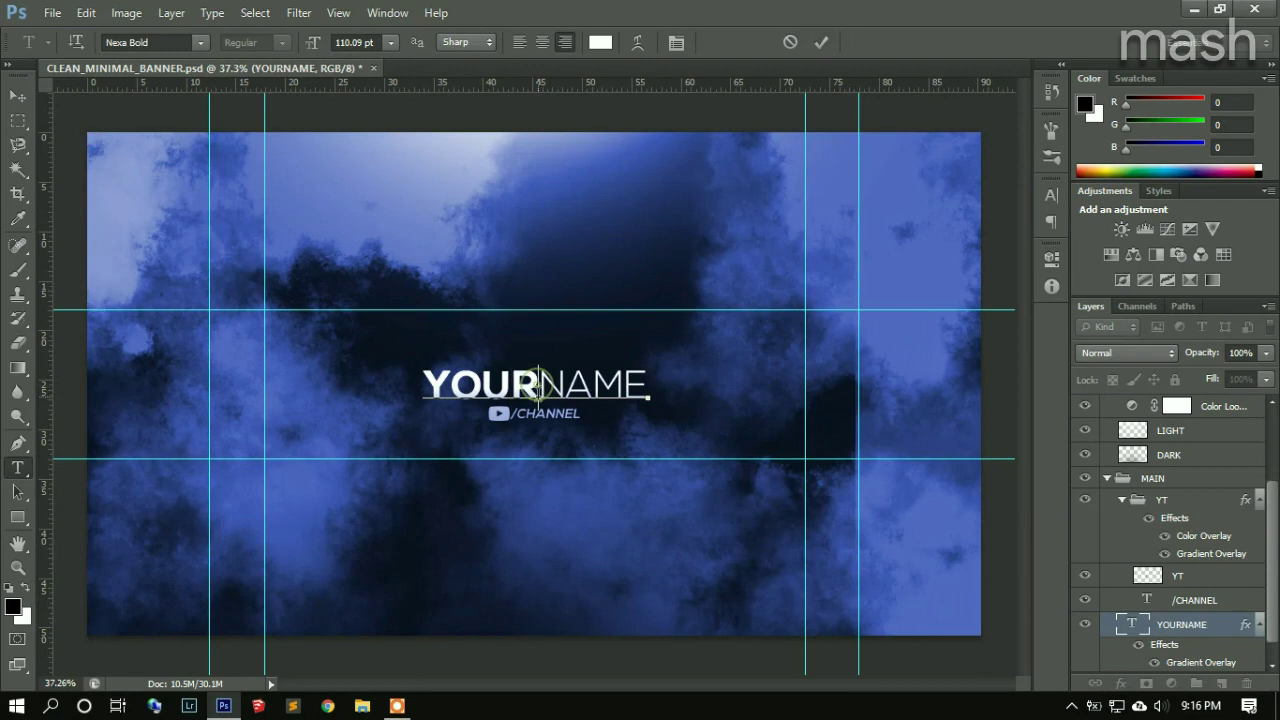
left_click_drag(538, 382, 383, 392)
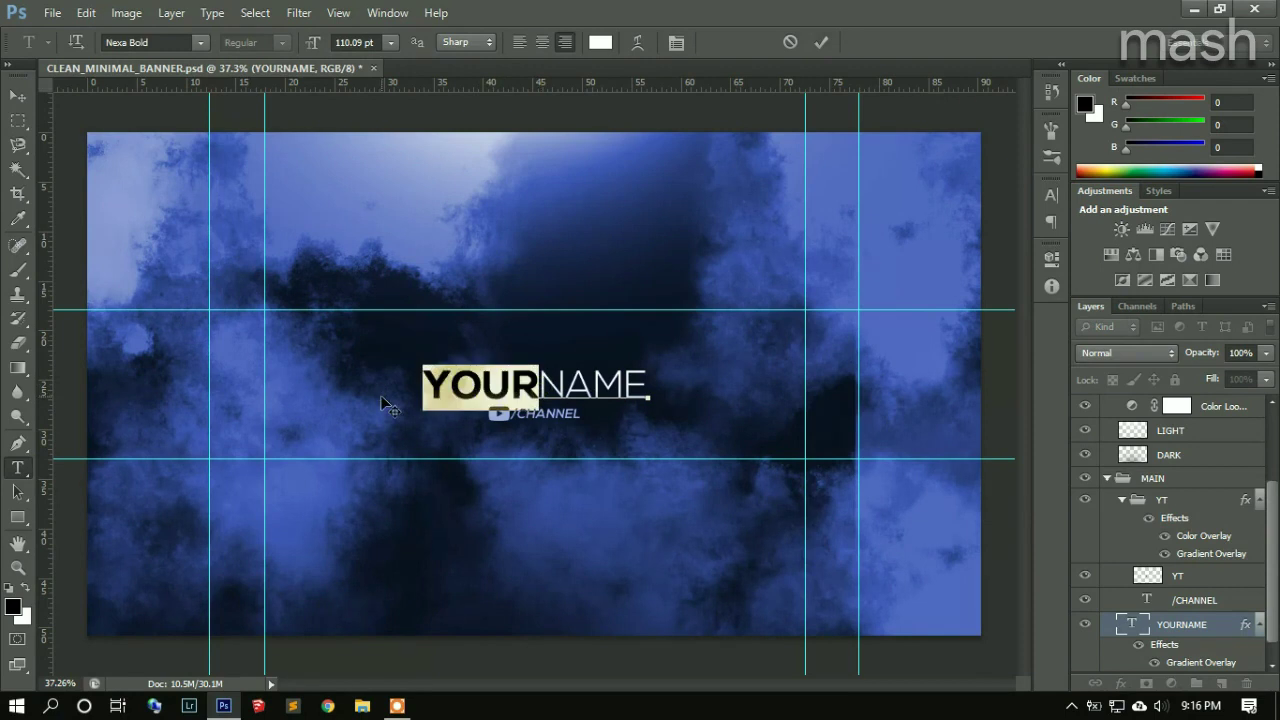
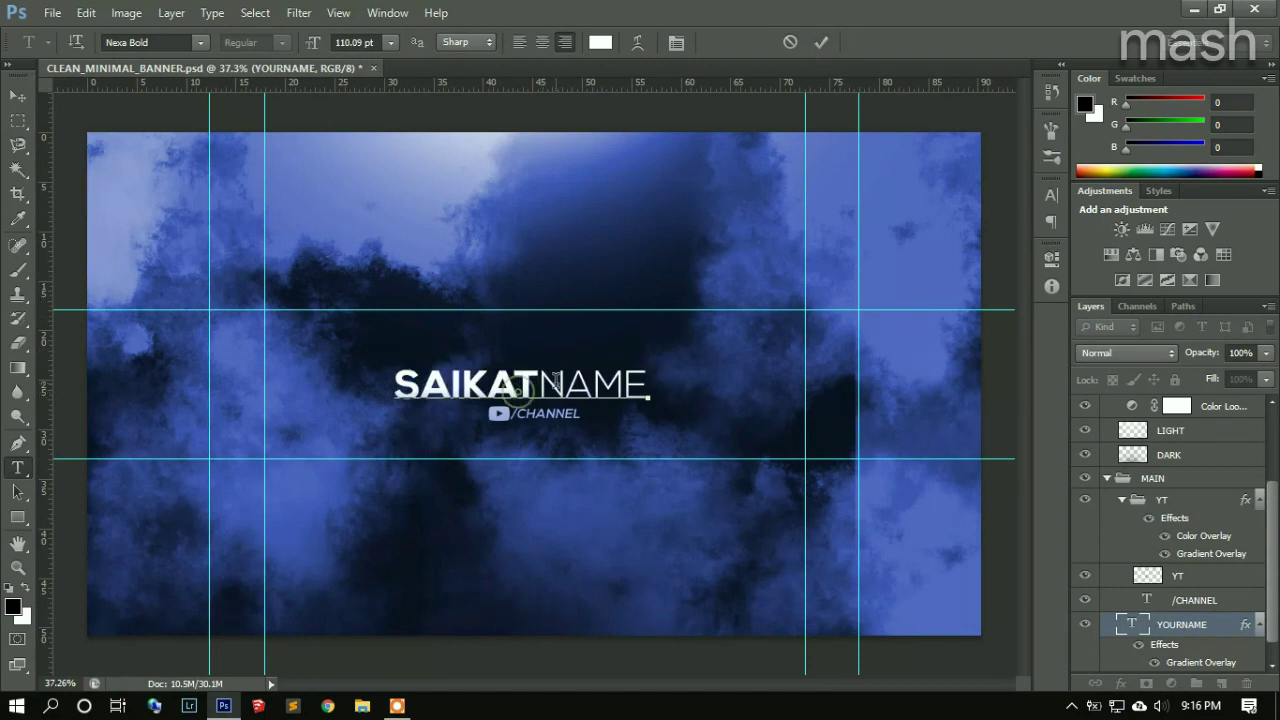
Step: Replace NAME with the creator's surname in Nexa Light and commit the title edit
left_click_drag(540, 383, 382, 383)
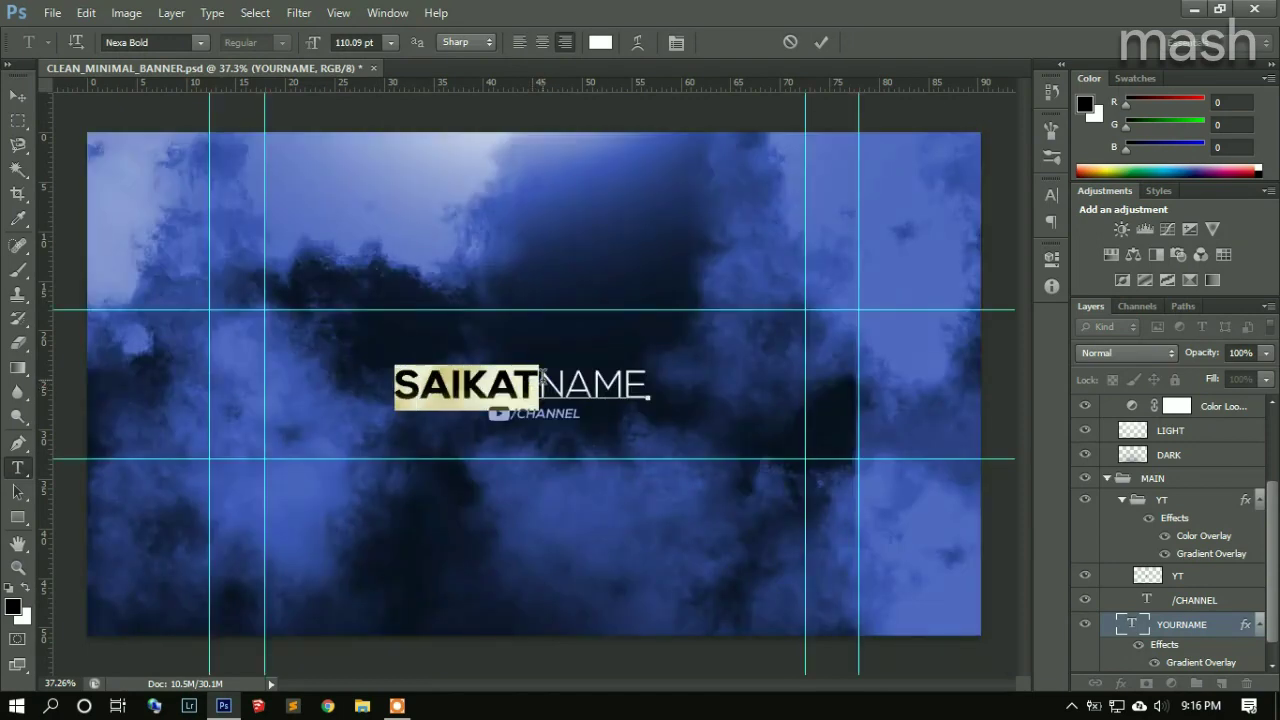
left_click(541, 383)
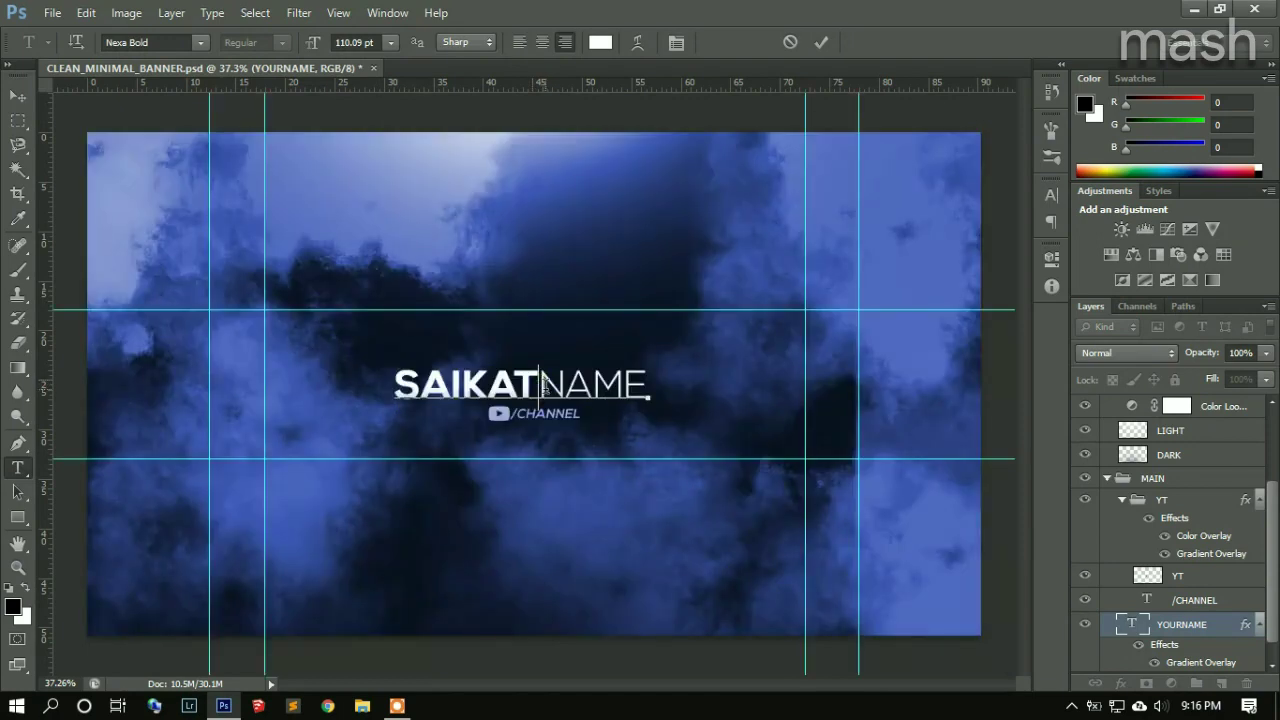
left_click_drag(541, 383, 673, 386)
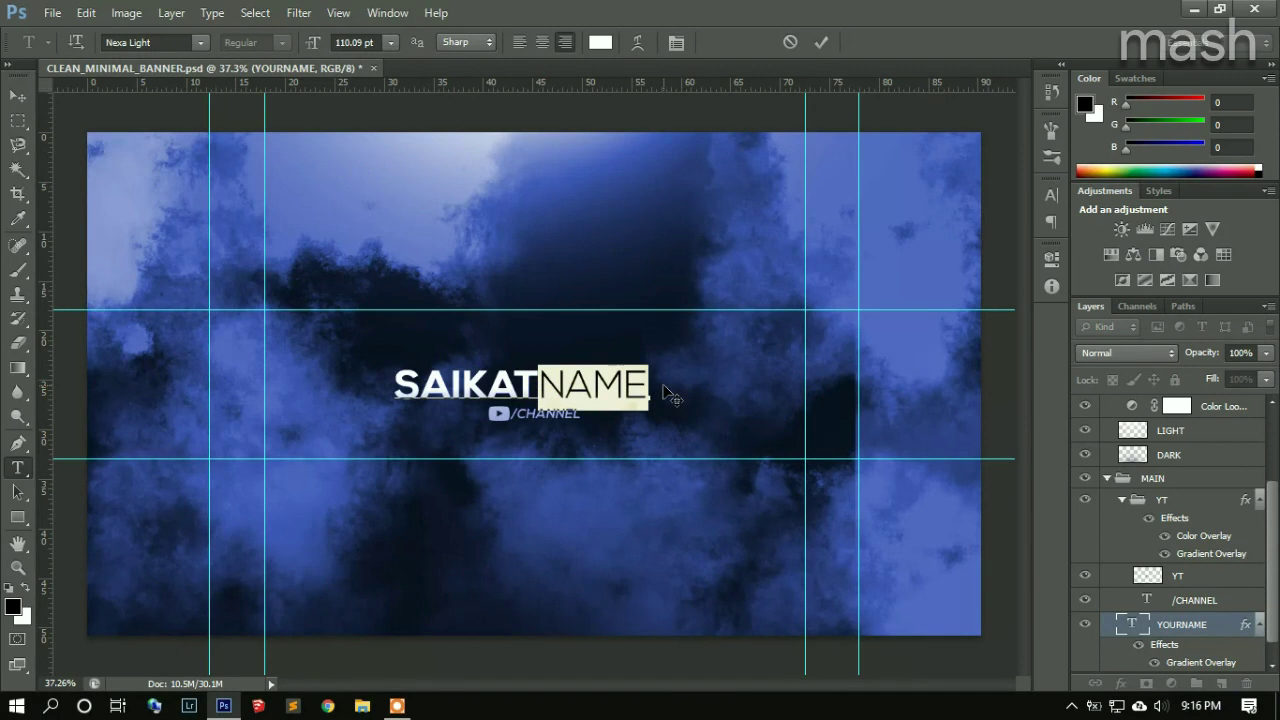
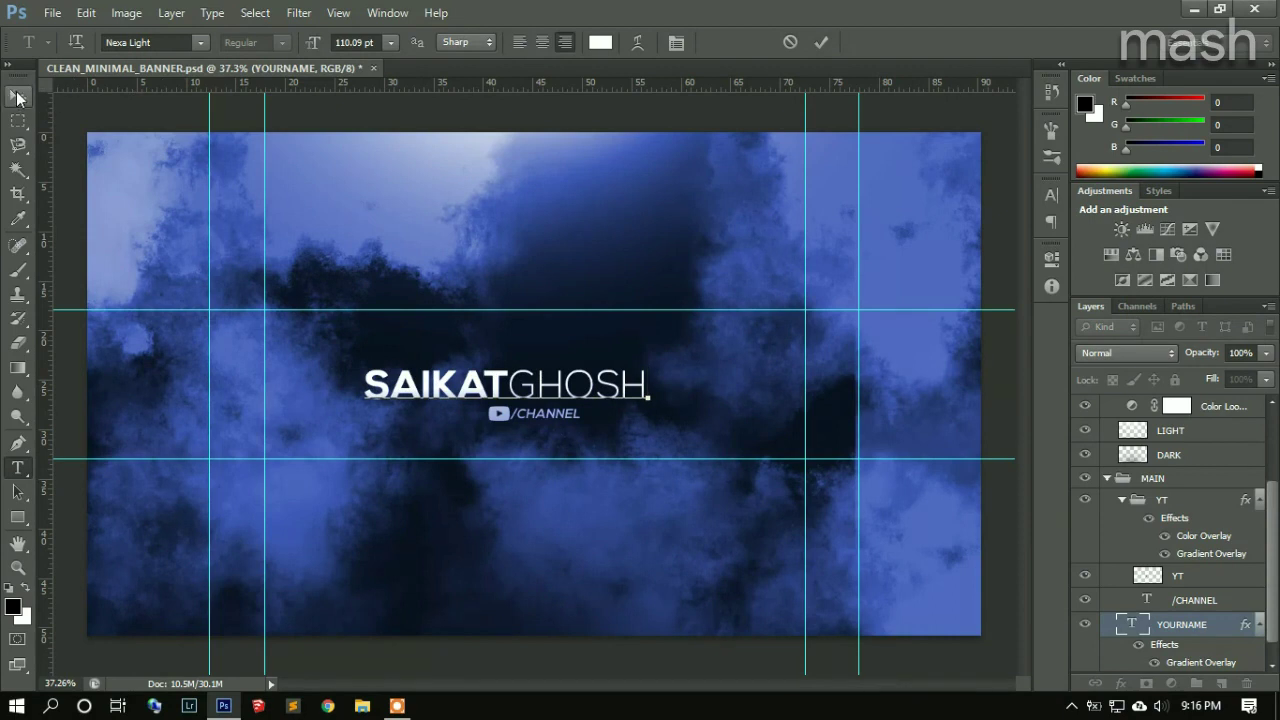
left_click(17, 97)
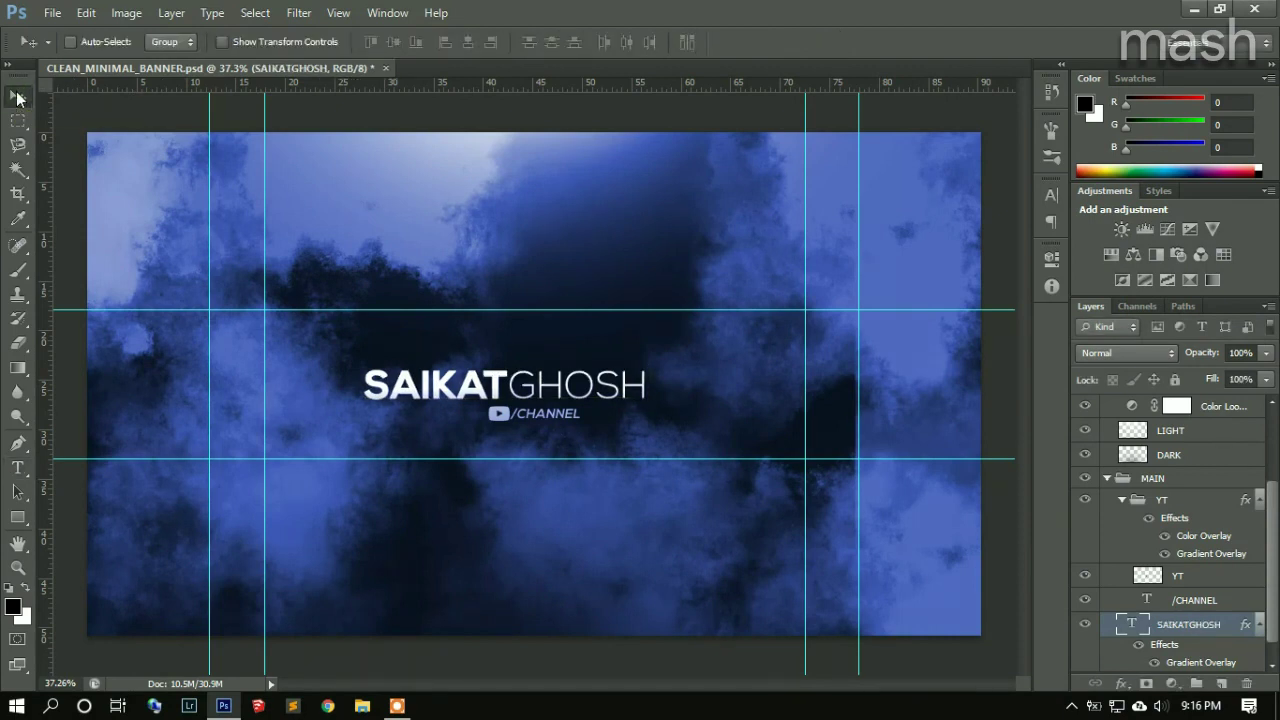
Step: Centre the title on the canvas and replace /CHANNEL with the channel's handle
key("ctrl+a")
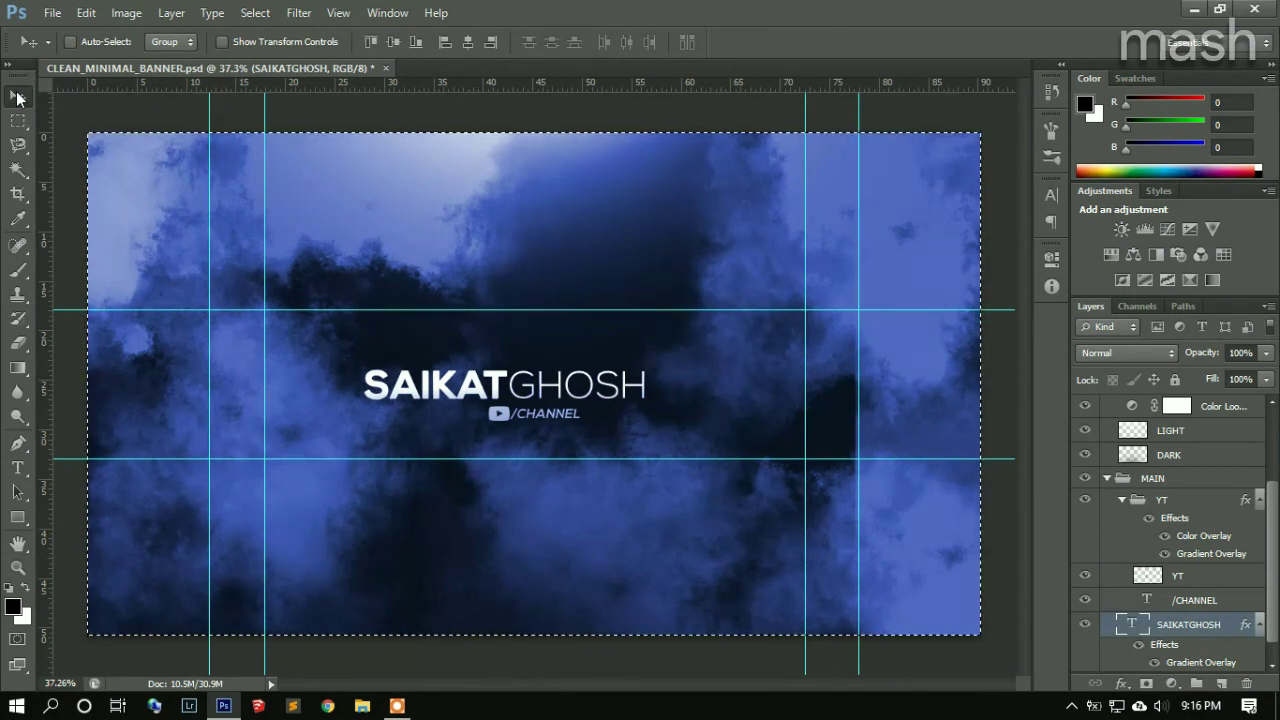
left_click(467, 44)
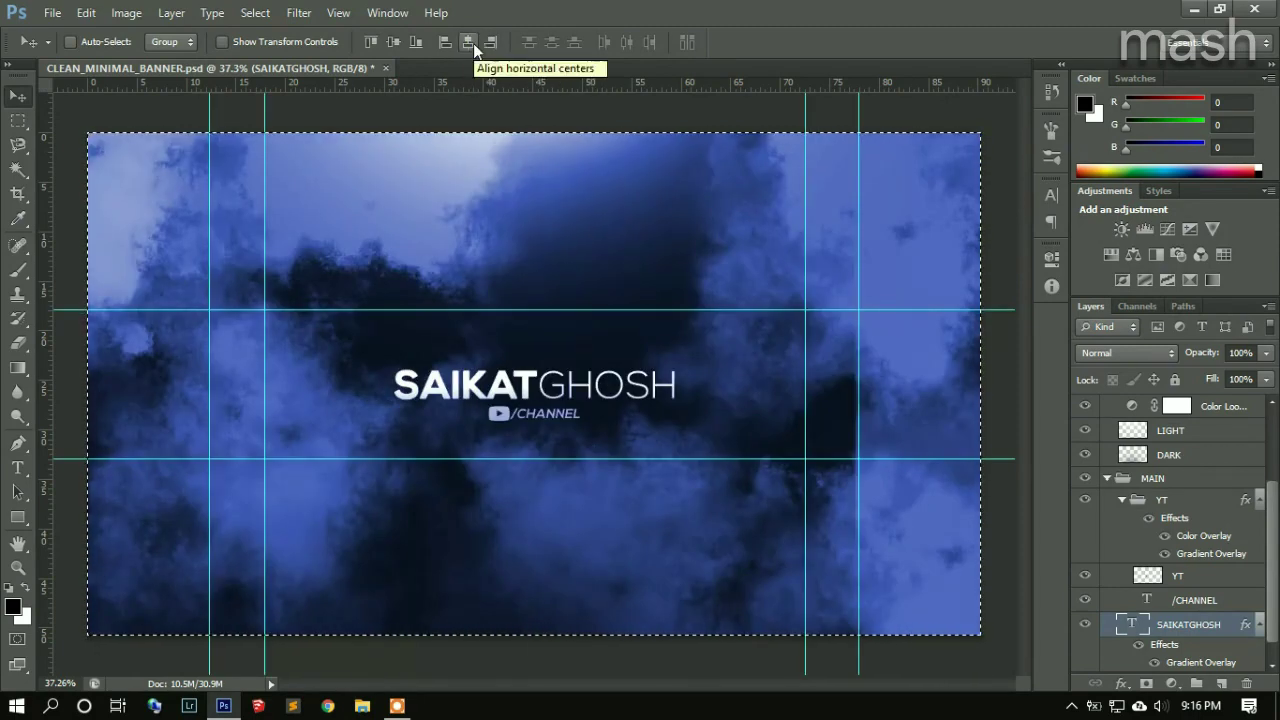
left_click(18, 467)
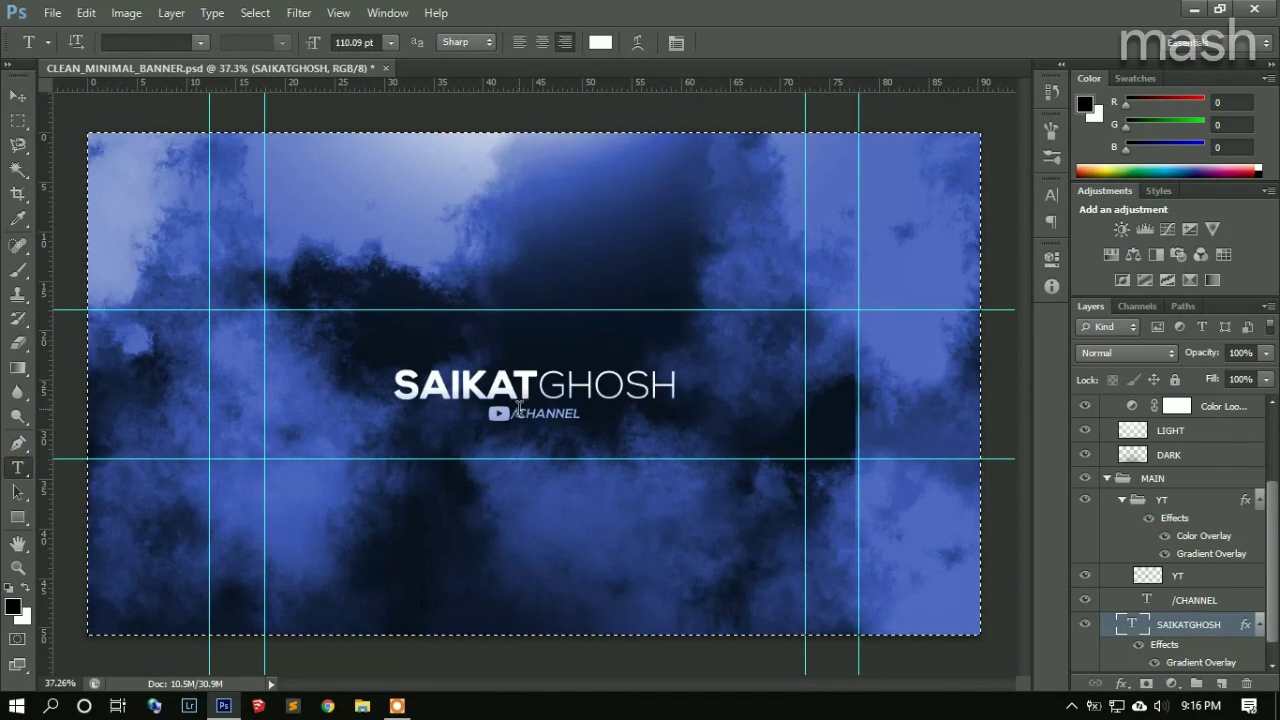
left_click(519, 407)
left_click_drag(522, 413, 595, 416)
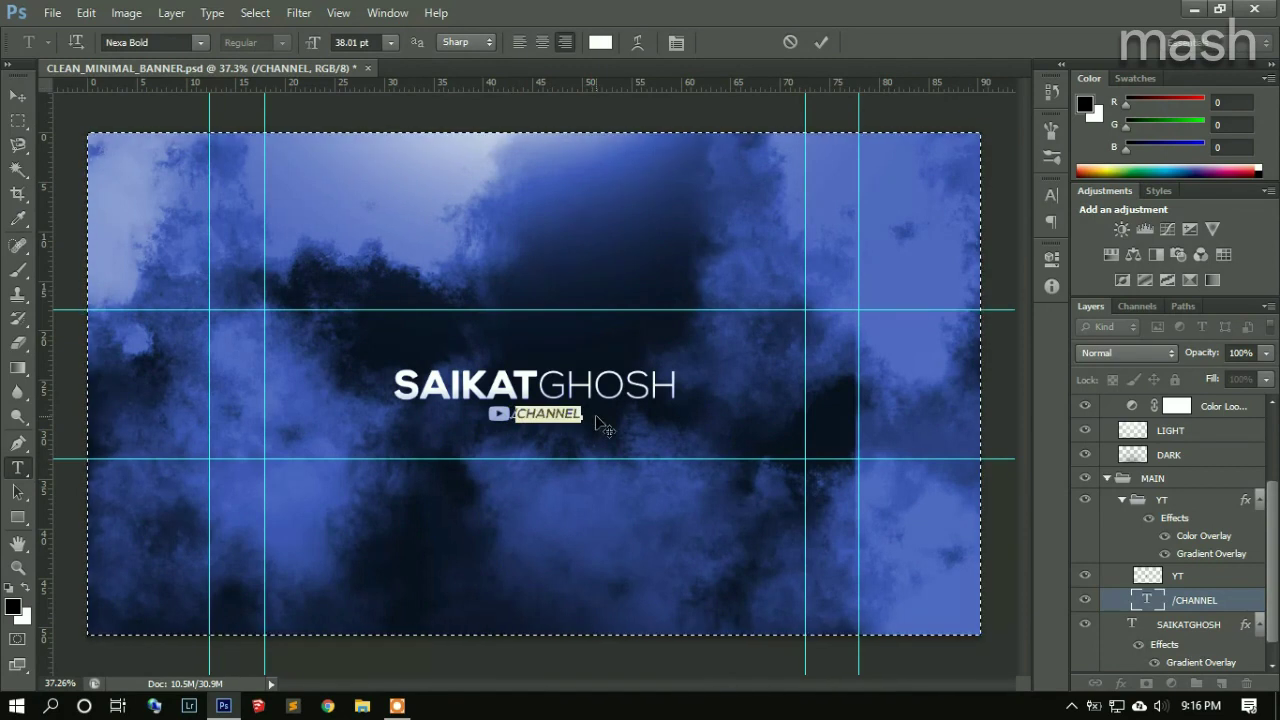
key("BackSpace")
type("/m")
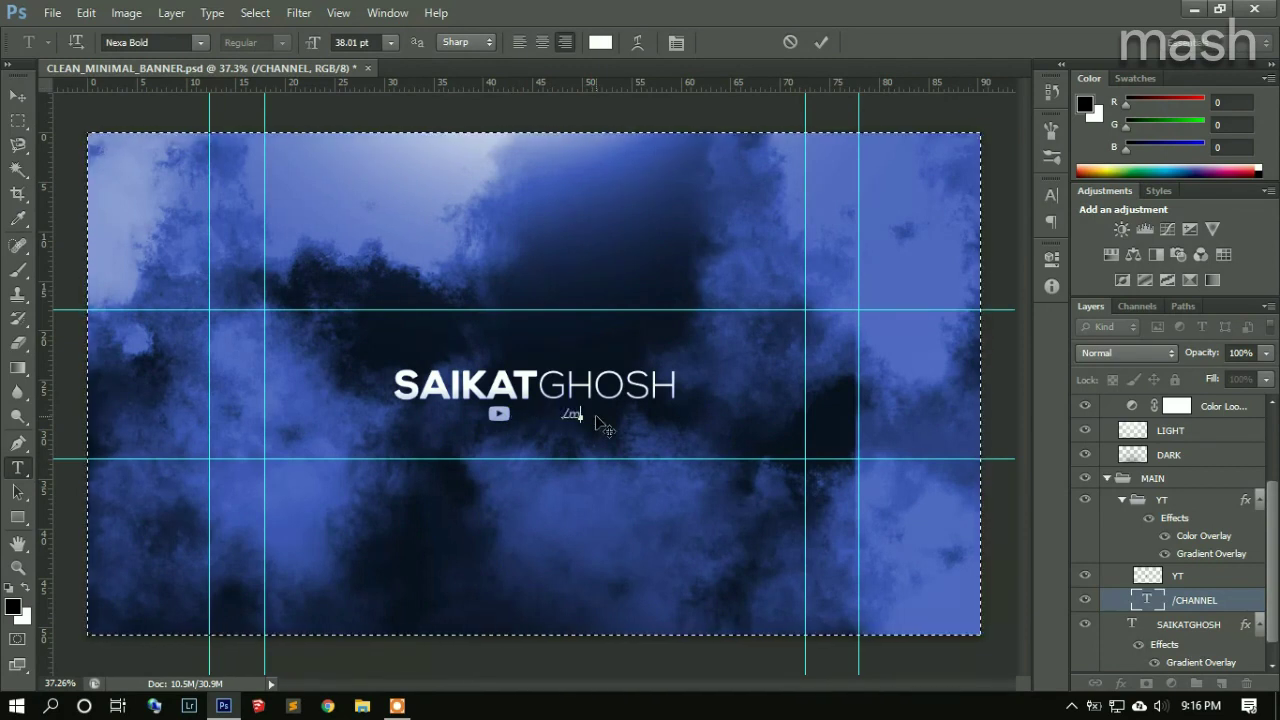
type("ashofficial")
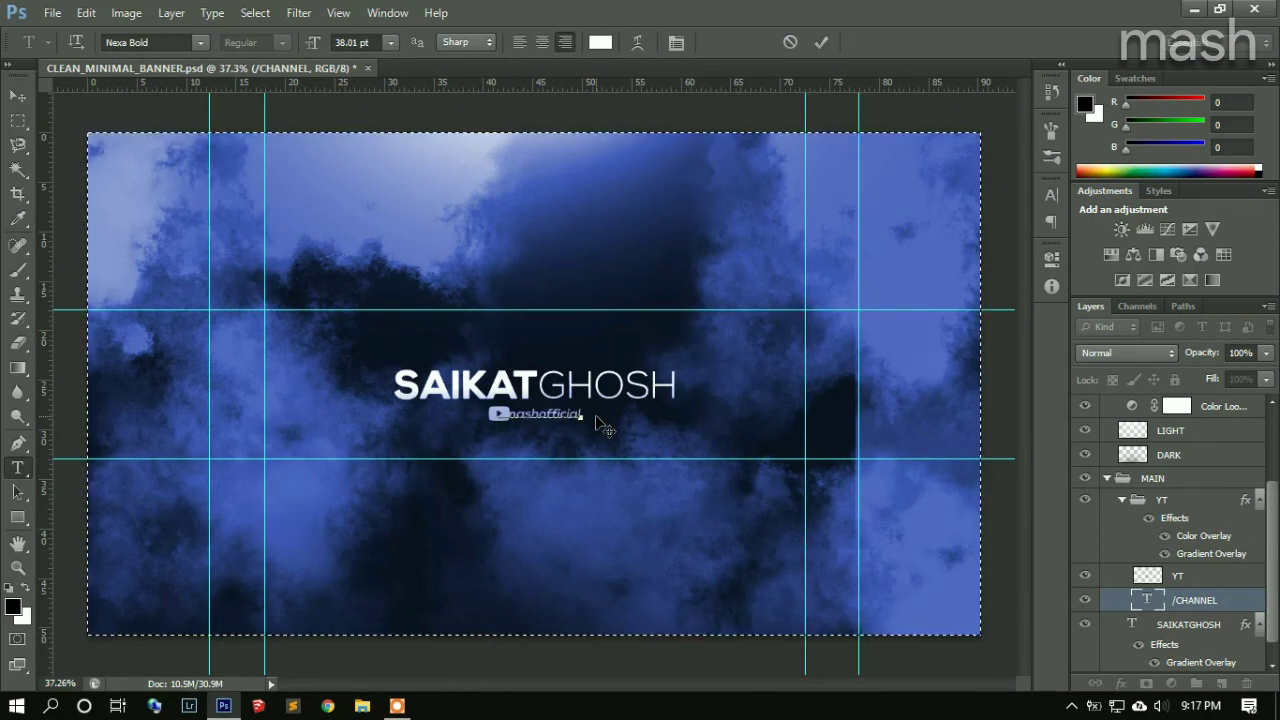
left_click(26, 93)
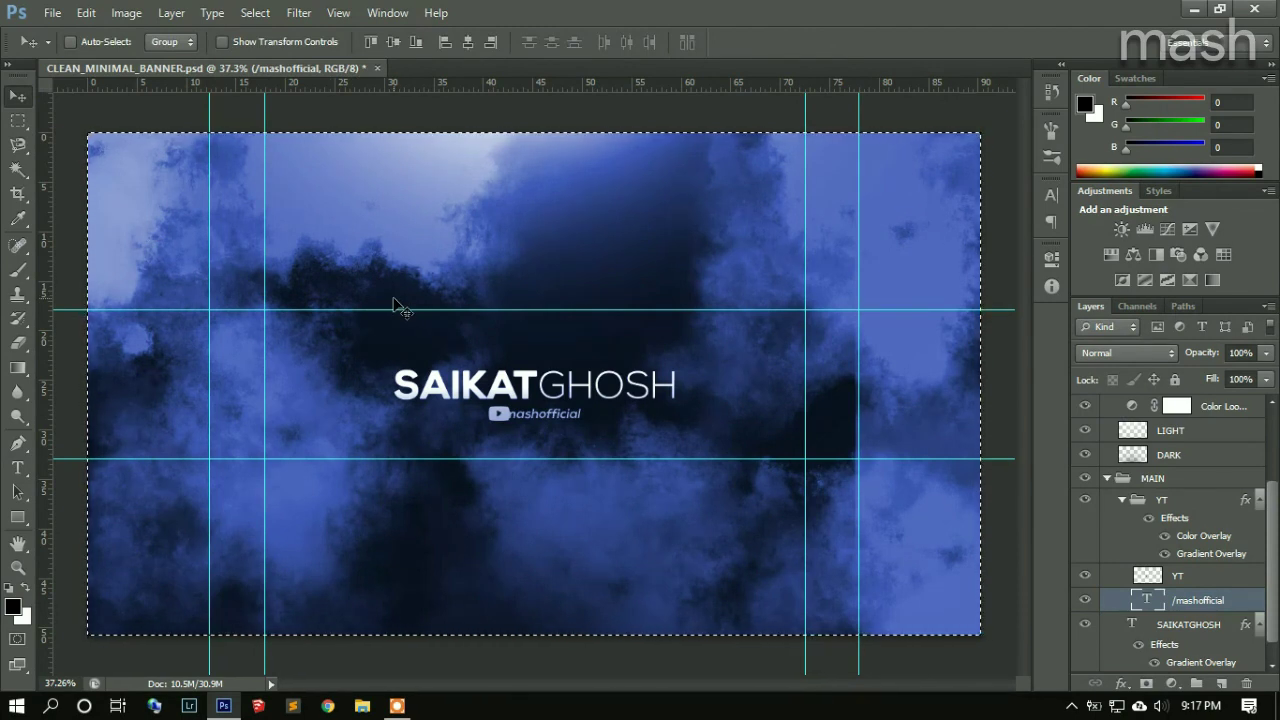
Step: Dismiss the error message and clear the canvas-wide selection
key("Up")
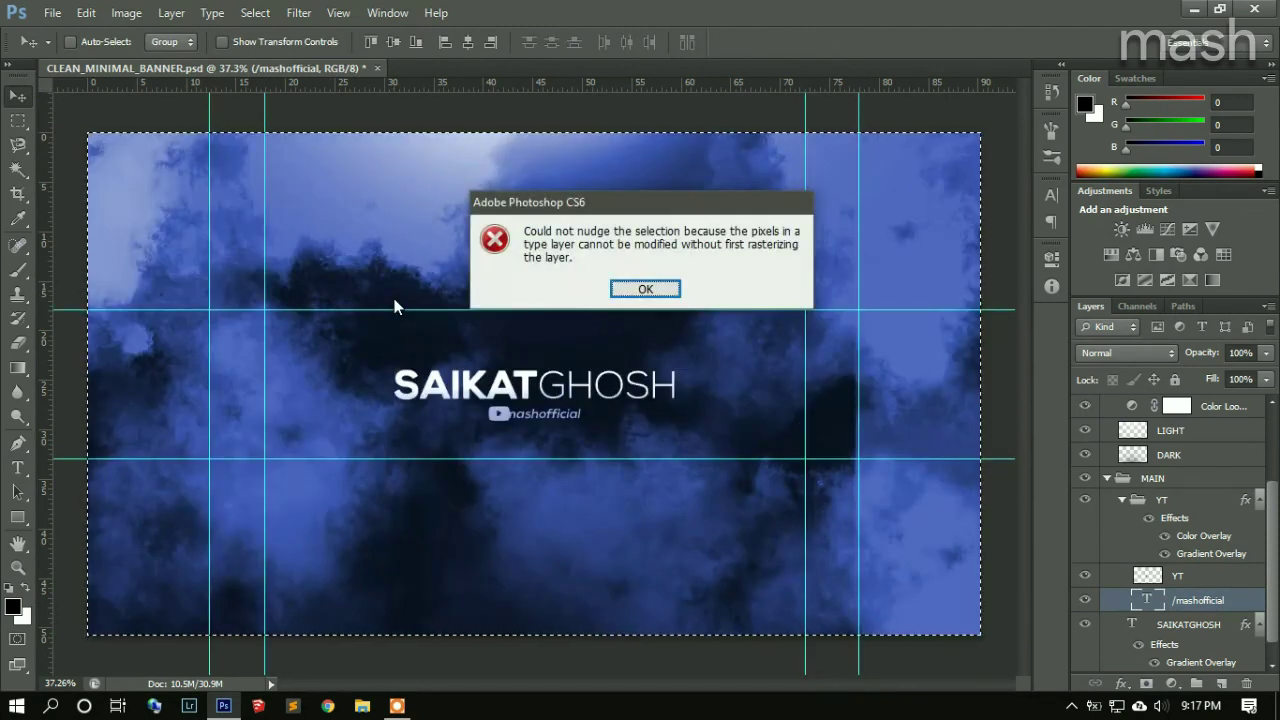
left_click(650, 292)
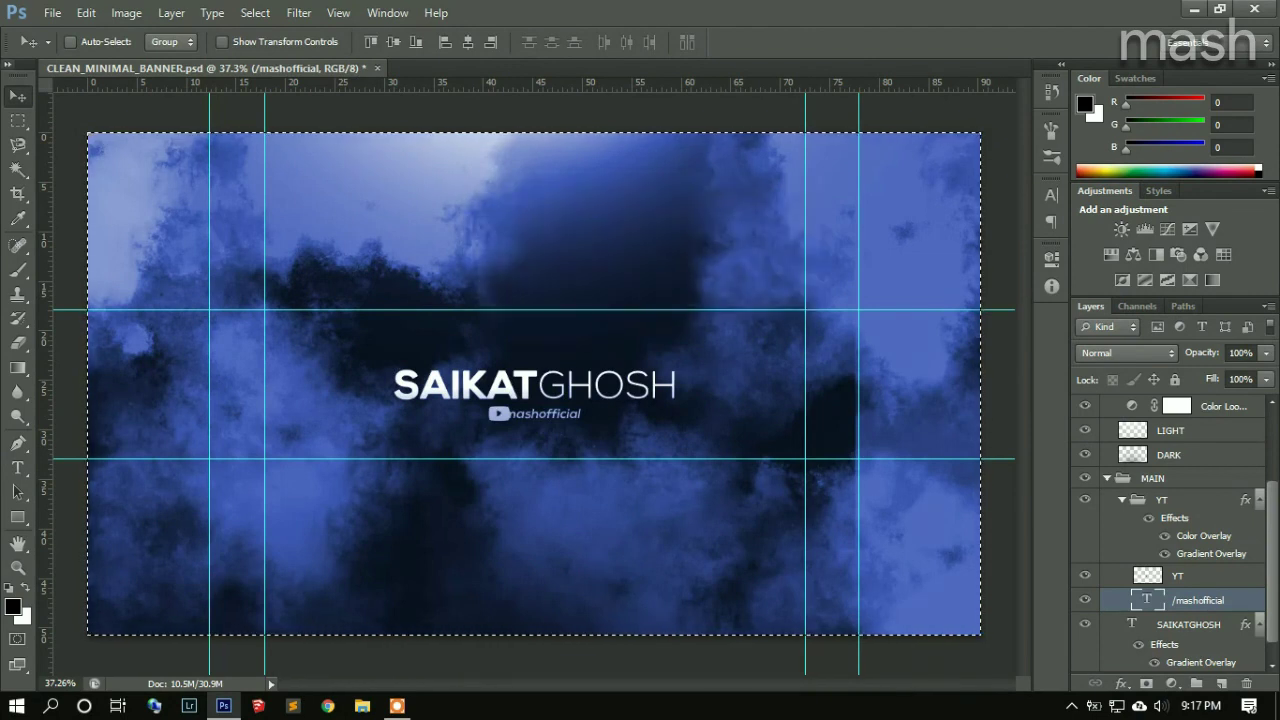
left_click(19, 119)
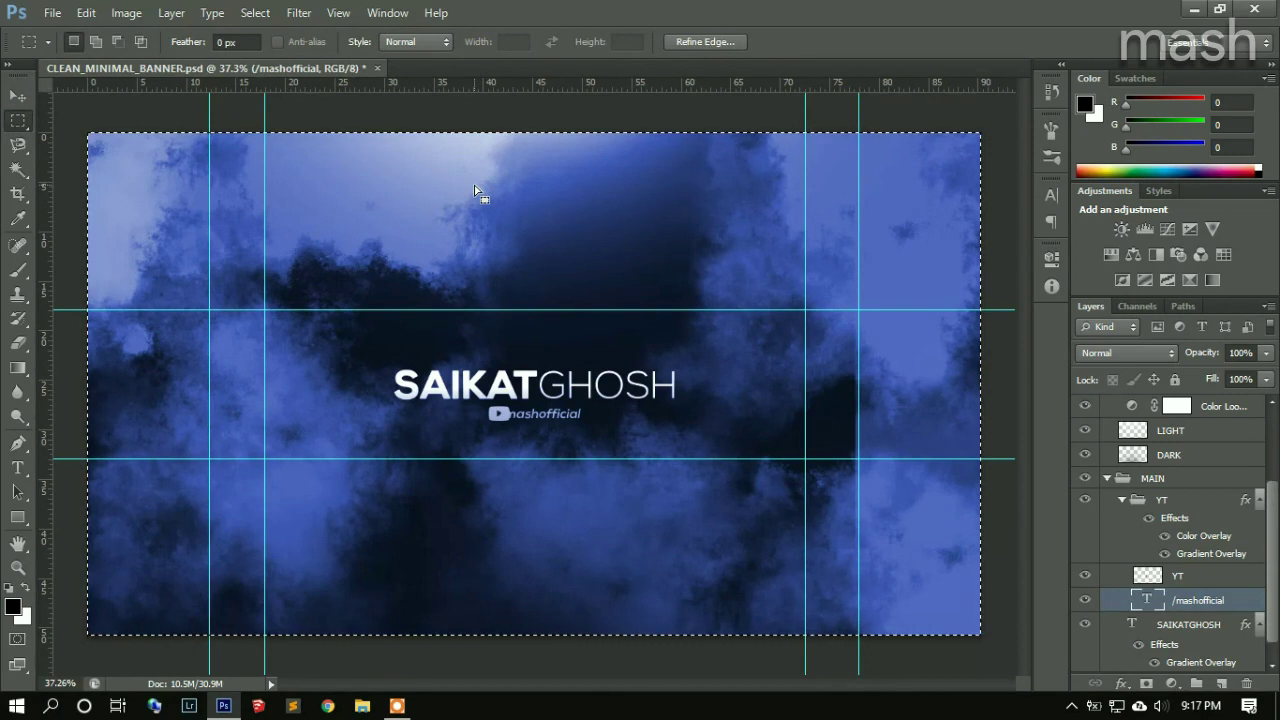
key("ctrl+d")
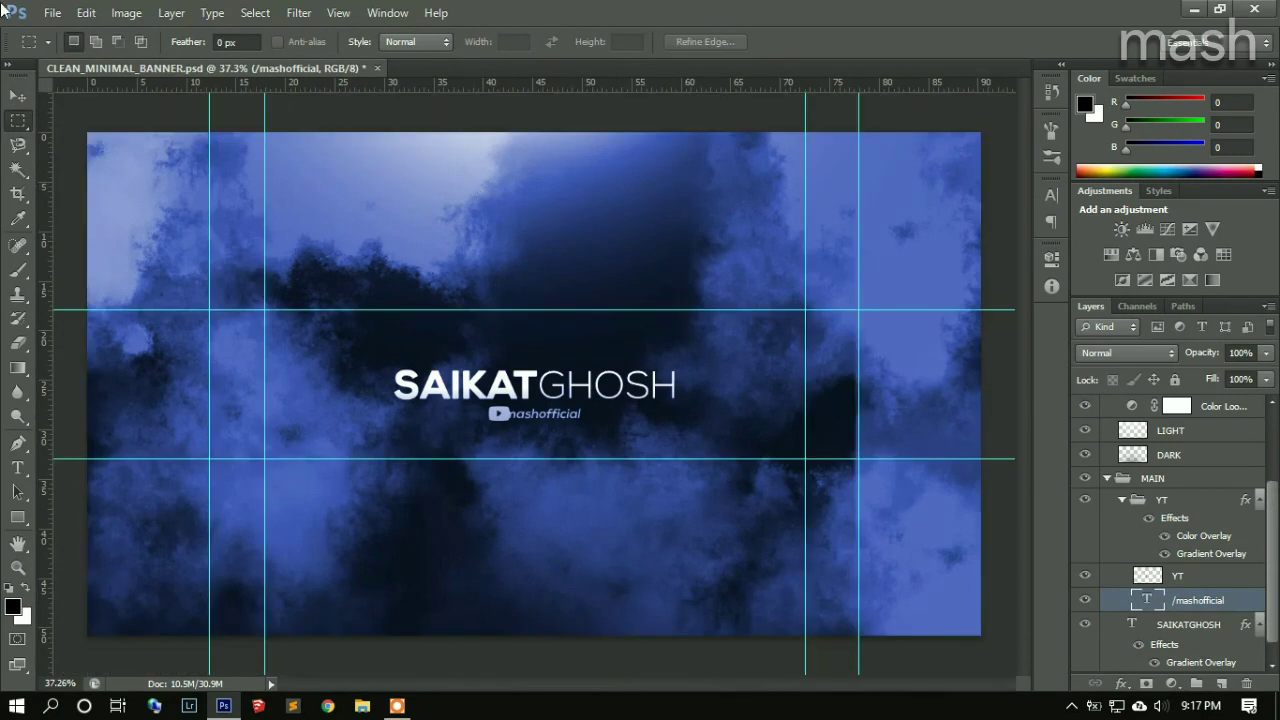
Step: Nudge the channel-handle line right, clear of the YouTube icon, and fit the banner in view
left_click(16, 97)
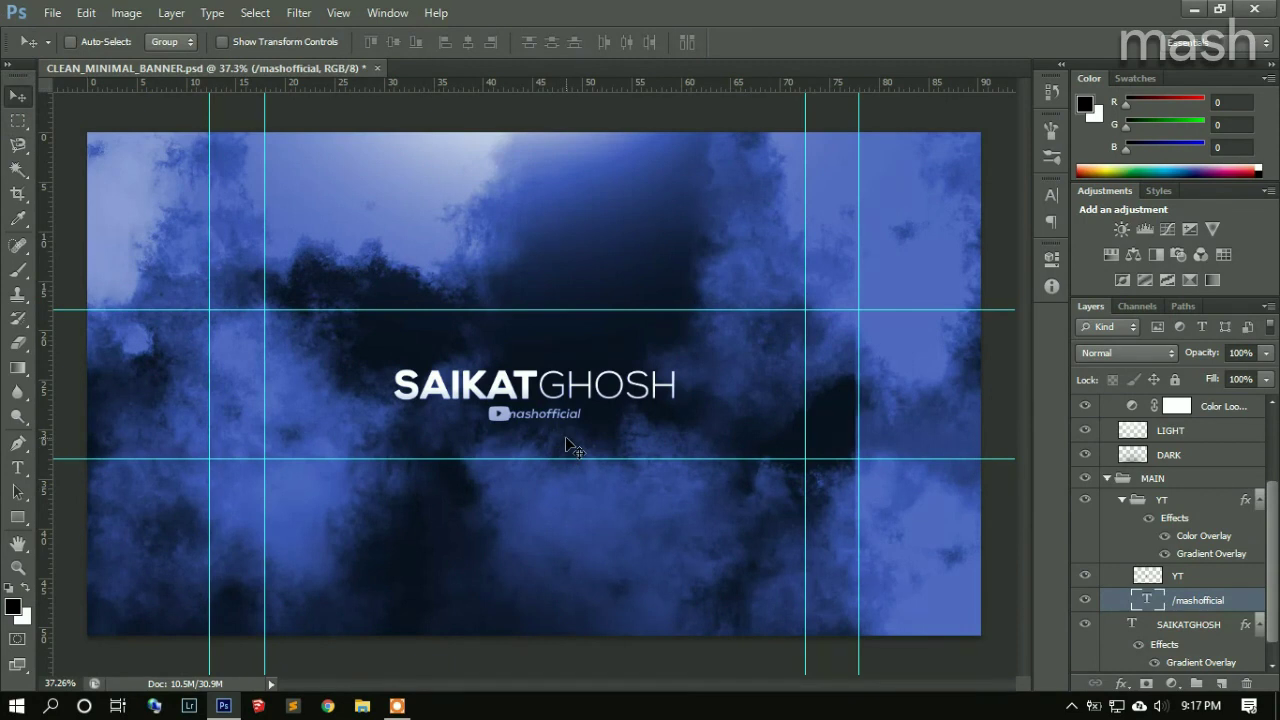
key("Right")
key("Right")
key("Right")
key("Right")
key("Right")
key("Right")
key("Right")
key("Right")
key("Right")
key("Right")
key("Right")
key("Right")
key("Right")
key("Right")
key("Right")
key("Right")
key("Right")
key("Right")
key("Right")
key("Right")
key("Right")
key("Right")
key("Right")
key("Right")
scroll(1145, 494, "up", 3)
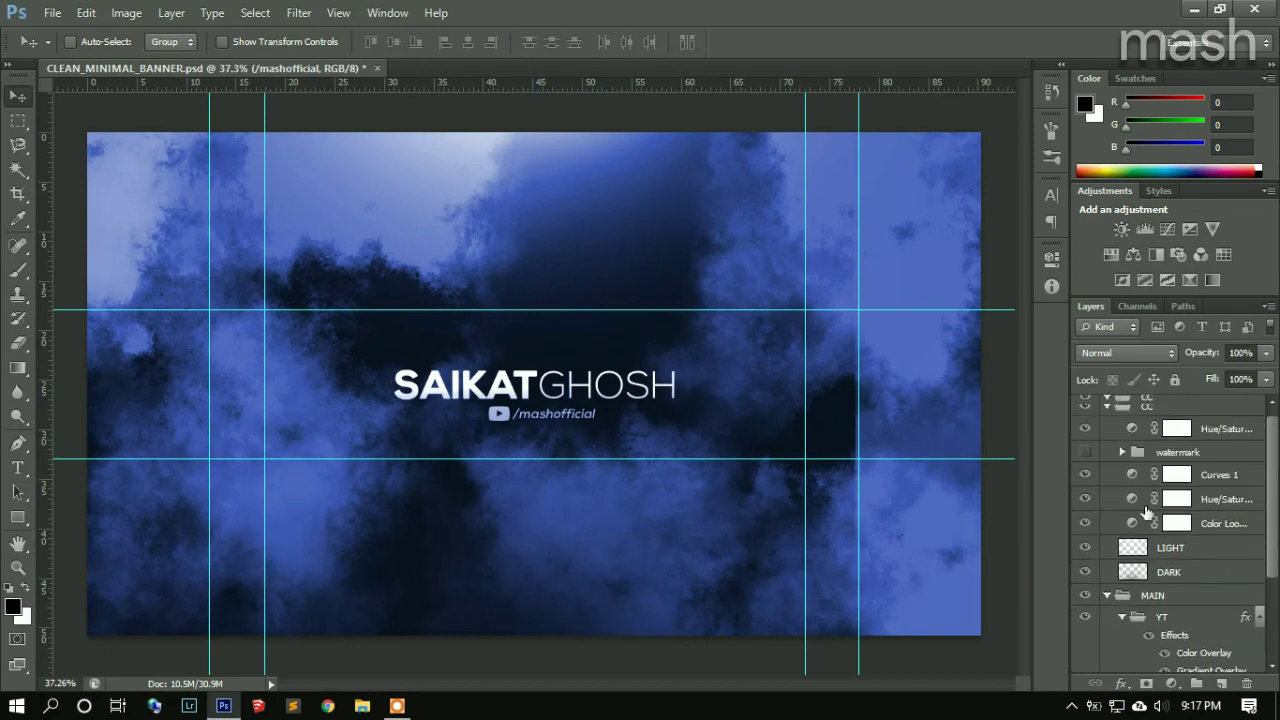
scroll(680, 443, "down", 3)
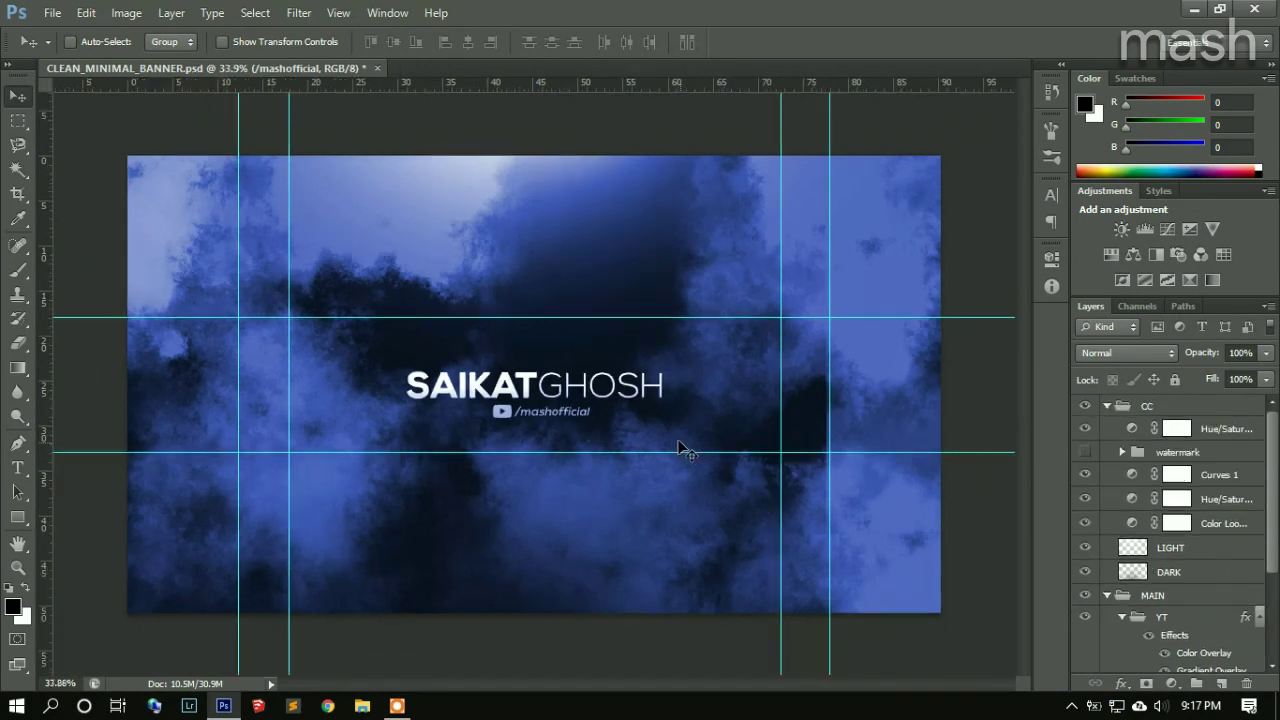
key("ctrl+0")
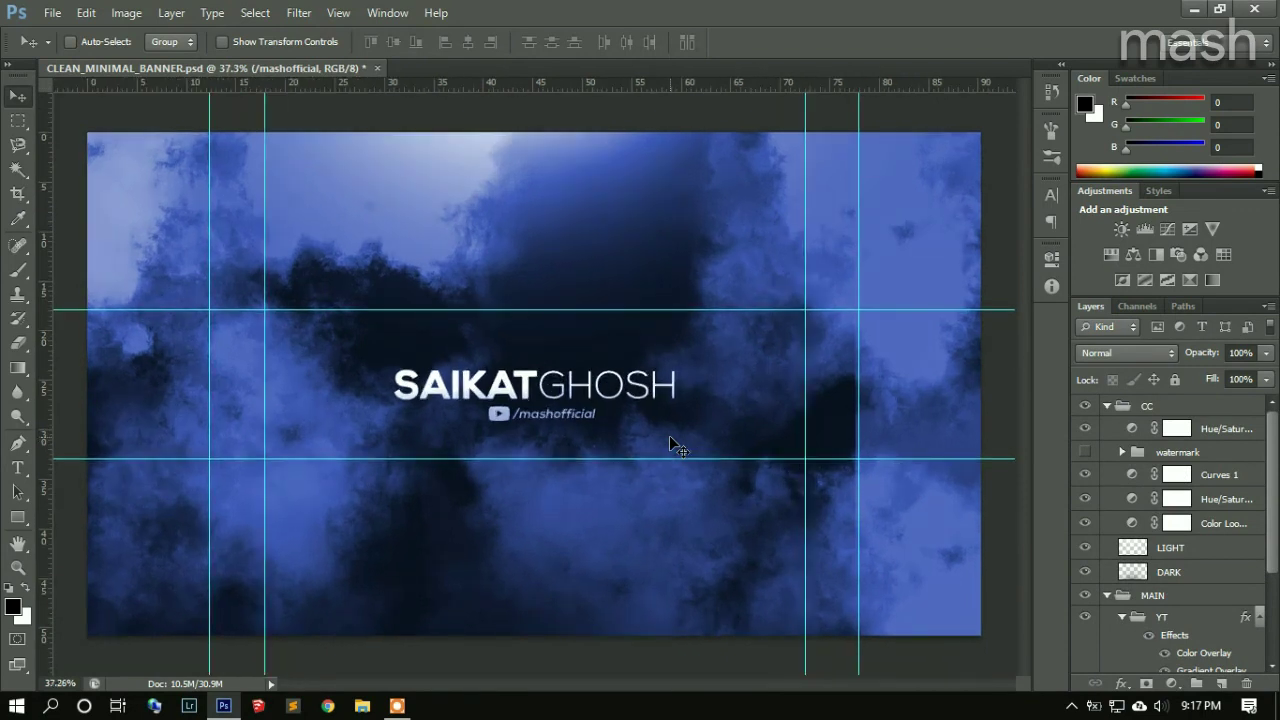
Step: Save a Maximum-quality JPEG copy as CLEAN_MINIMAL_BANNER.jpg in the YOUTUBE_CLEAN folder
left_click(52, 12)
left_click(148, 238)
left_click(404, 452)
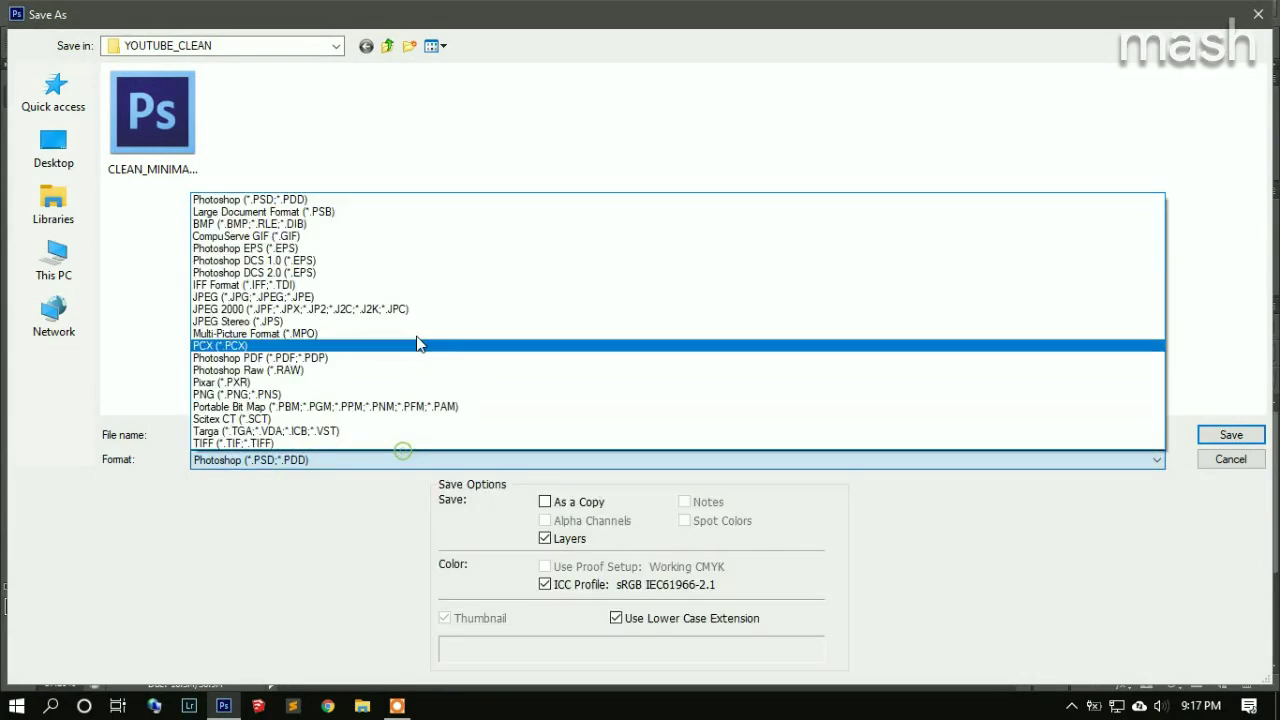
left_click(401, 312)
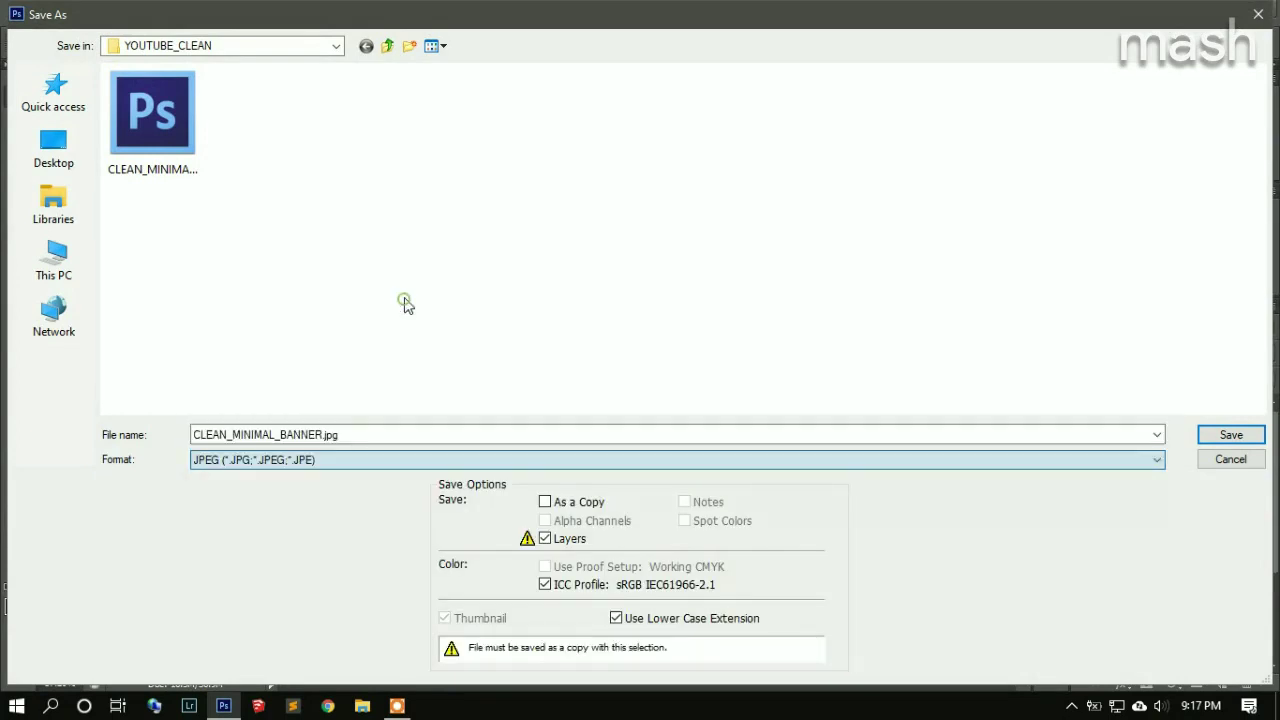
left_click(1254, 442)
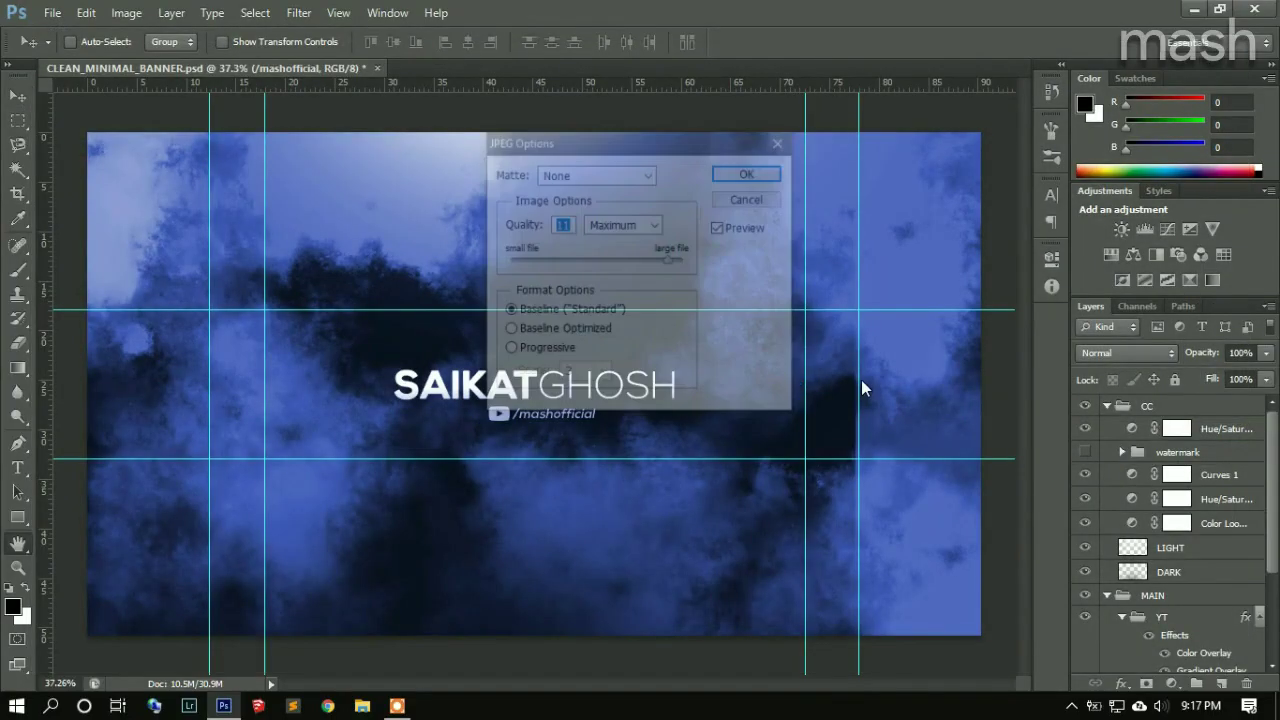
left_click(750, 173)
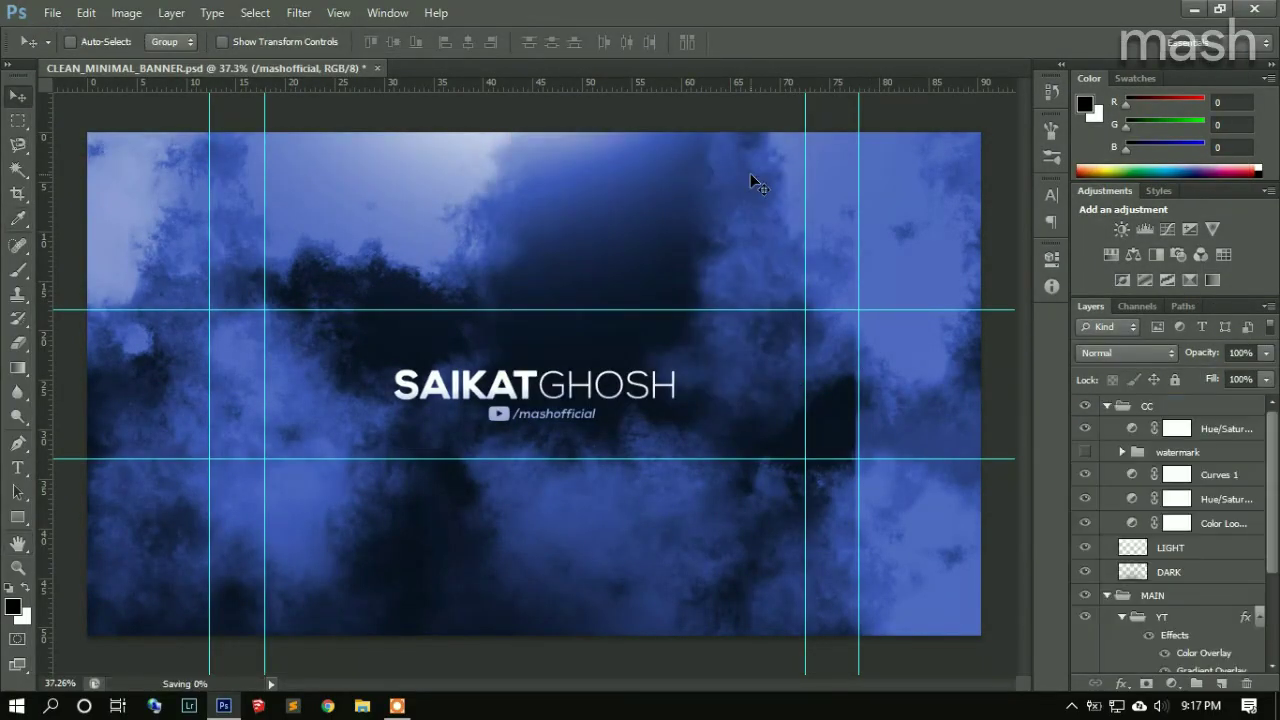